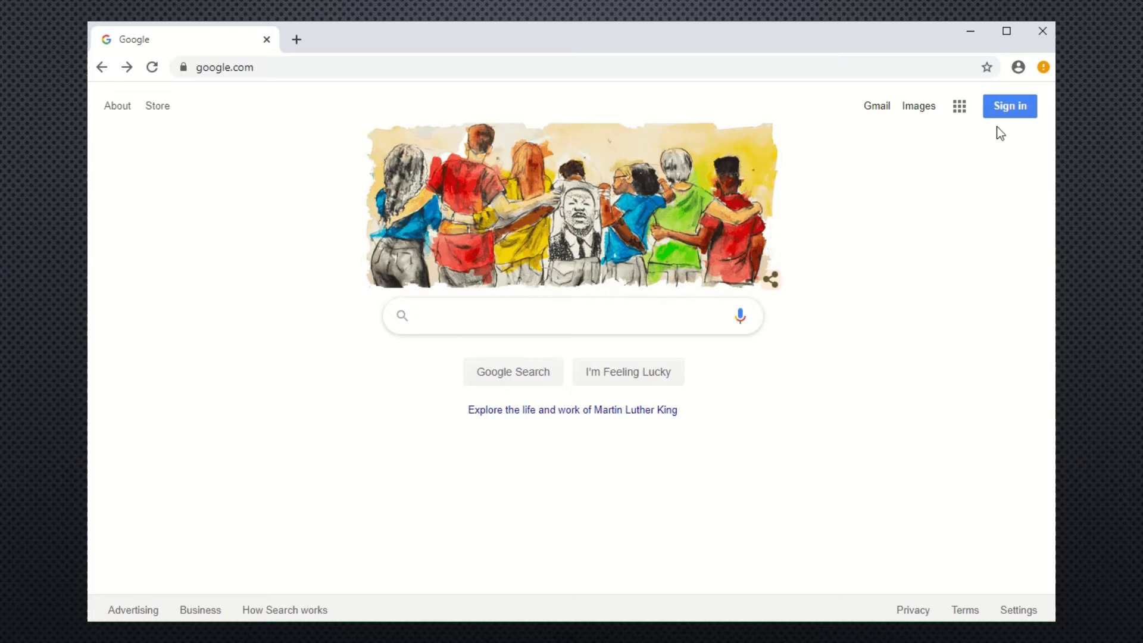
# Begin Google sign-in and choose to create a new account for personal use.
pyautogui.click(1005, 107)
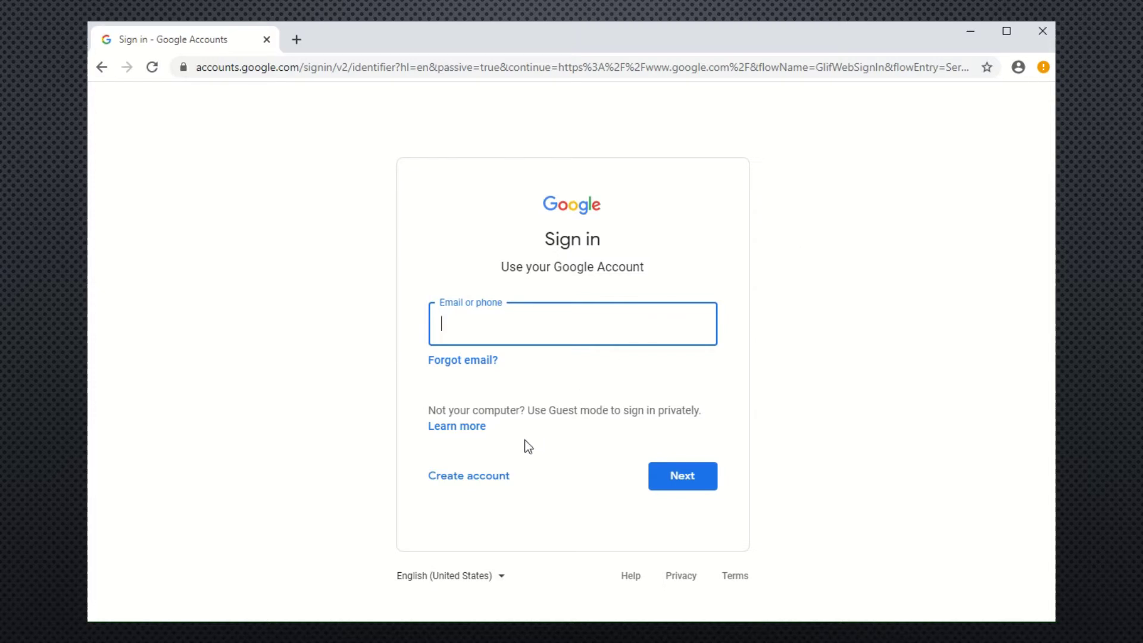
pyautogui.click(490, 480)
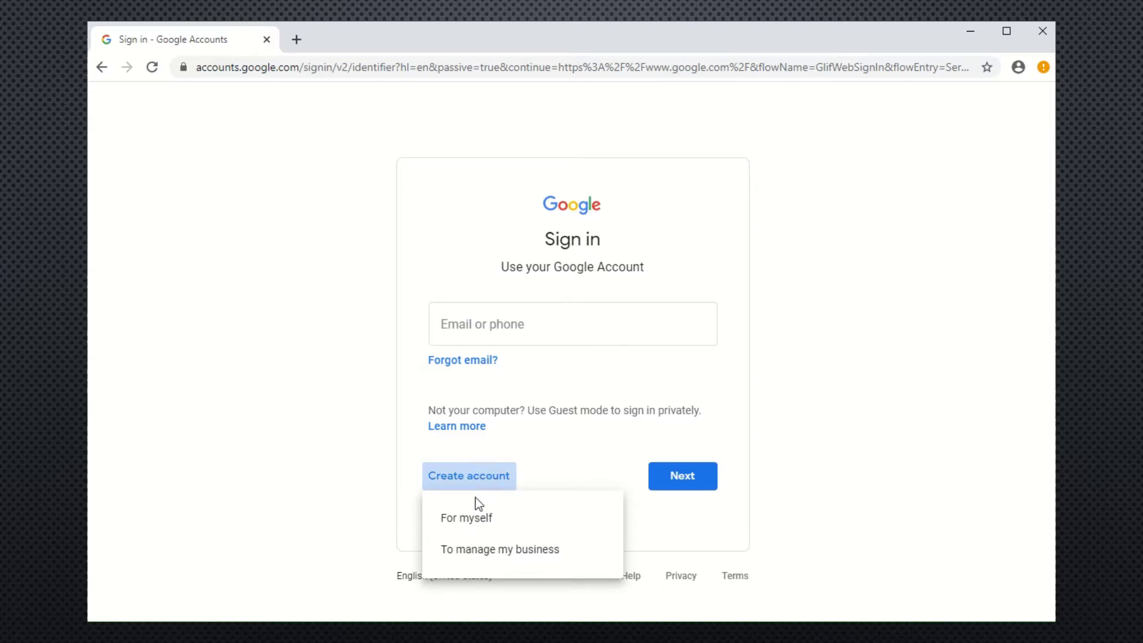
pyautogui.click(473, 530)
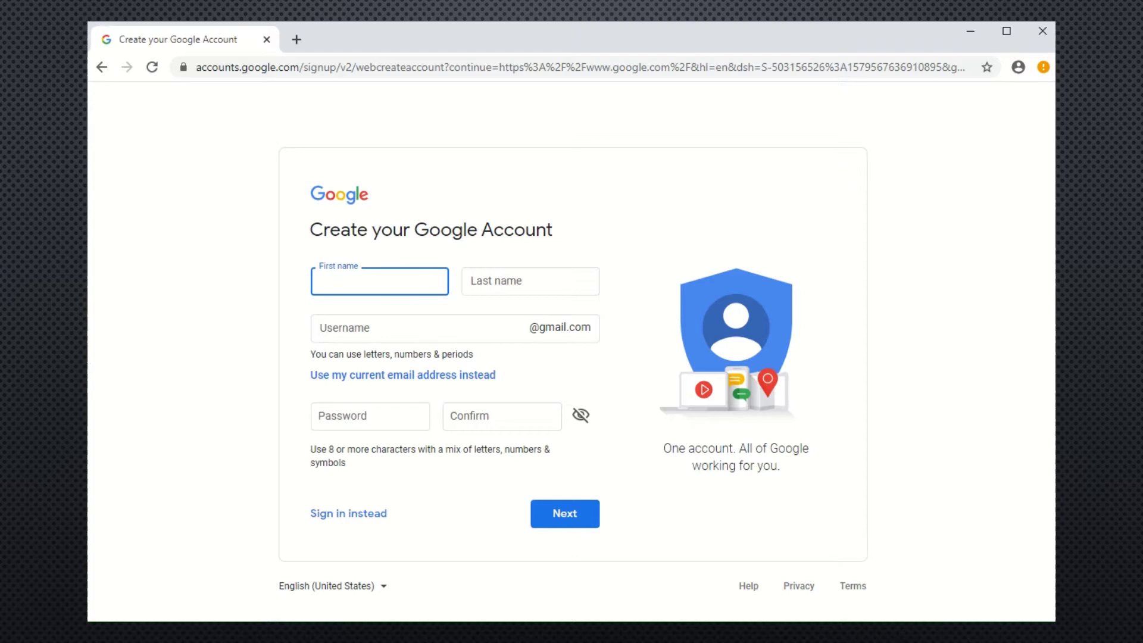
# Enter the first name and last name in the signup form.
pyautogui.write('KVCC.BUS219')
pyautogui.click(530, 281)
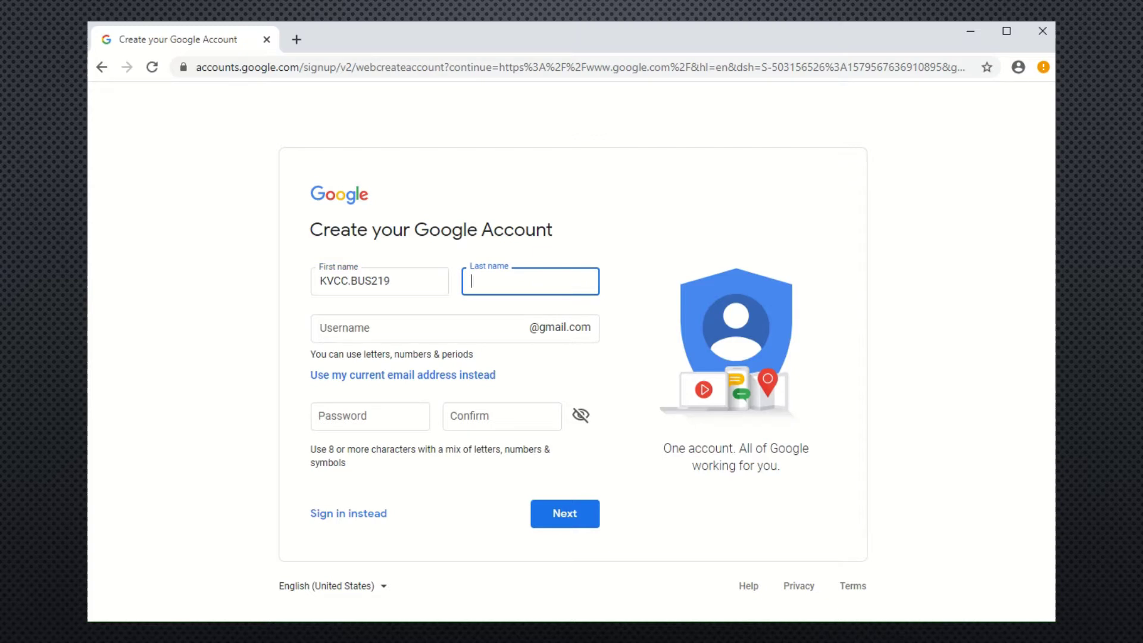
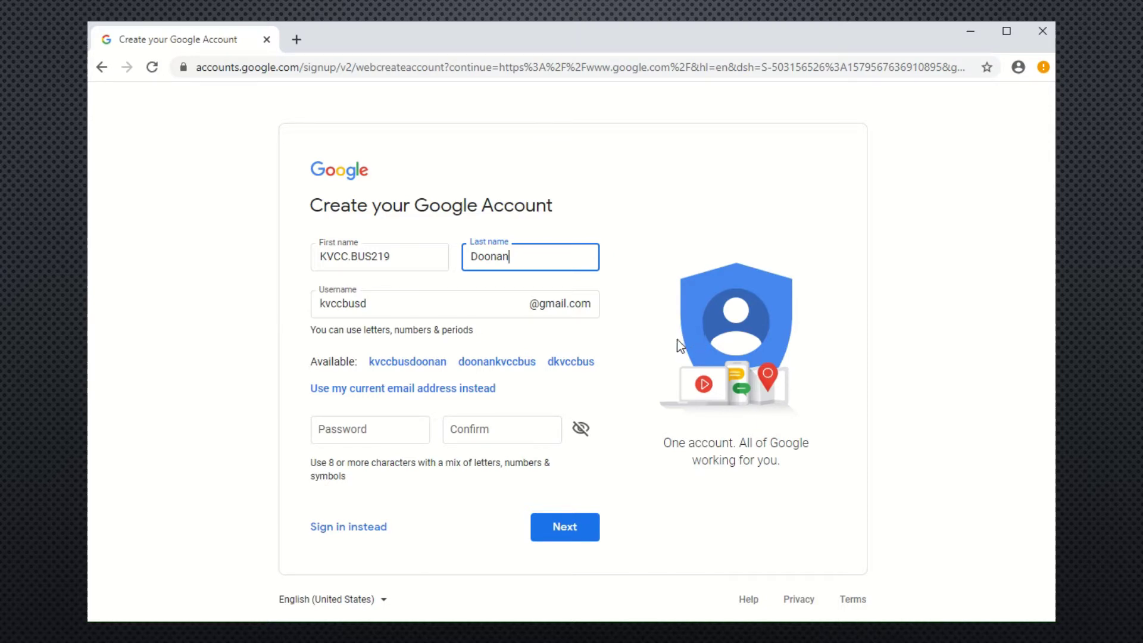
# Replace the suggested username with a custom Gmail username and enter the account password.
pyautogui.click(404, 302)
pyautogui.moveTo(385, 302); pyautogui.dragTo(292, 305)
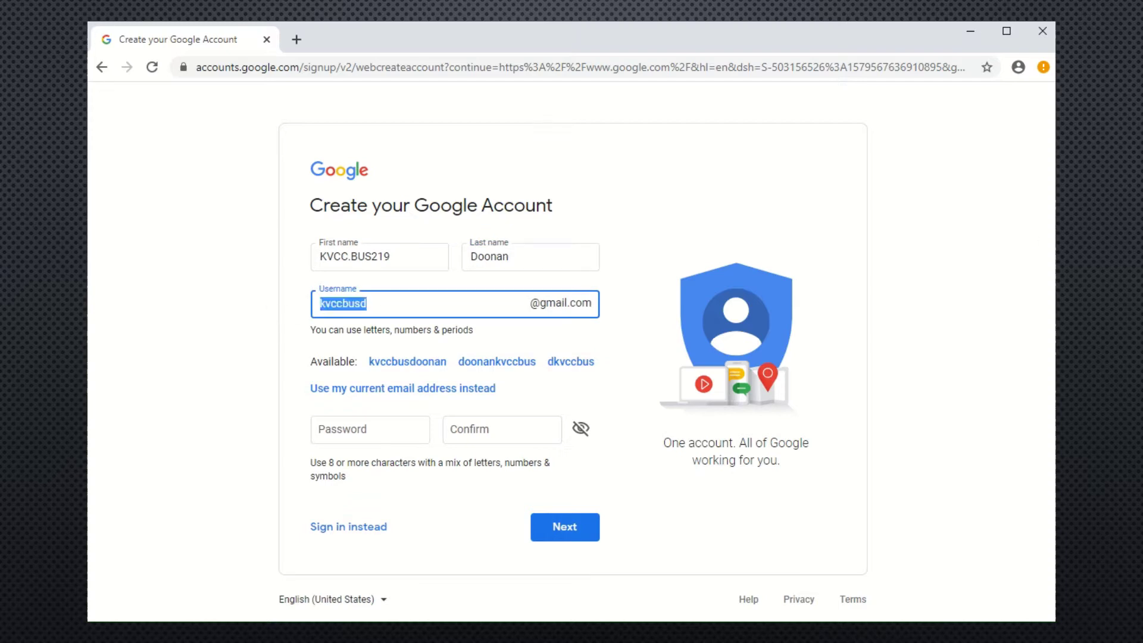
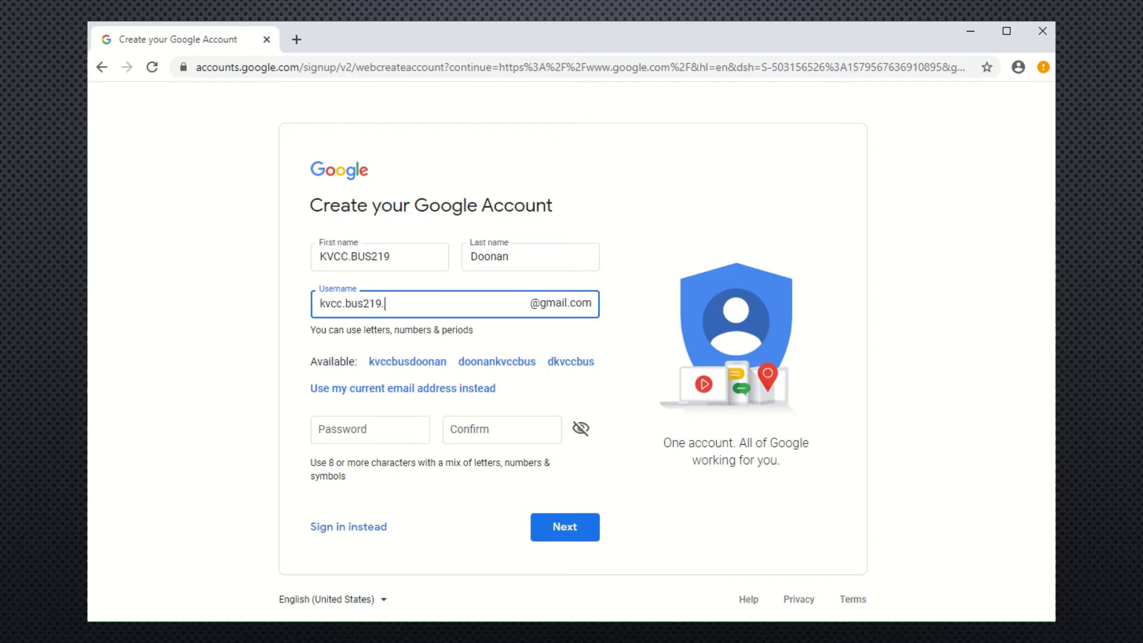
pyautogui.click(404, 434)
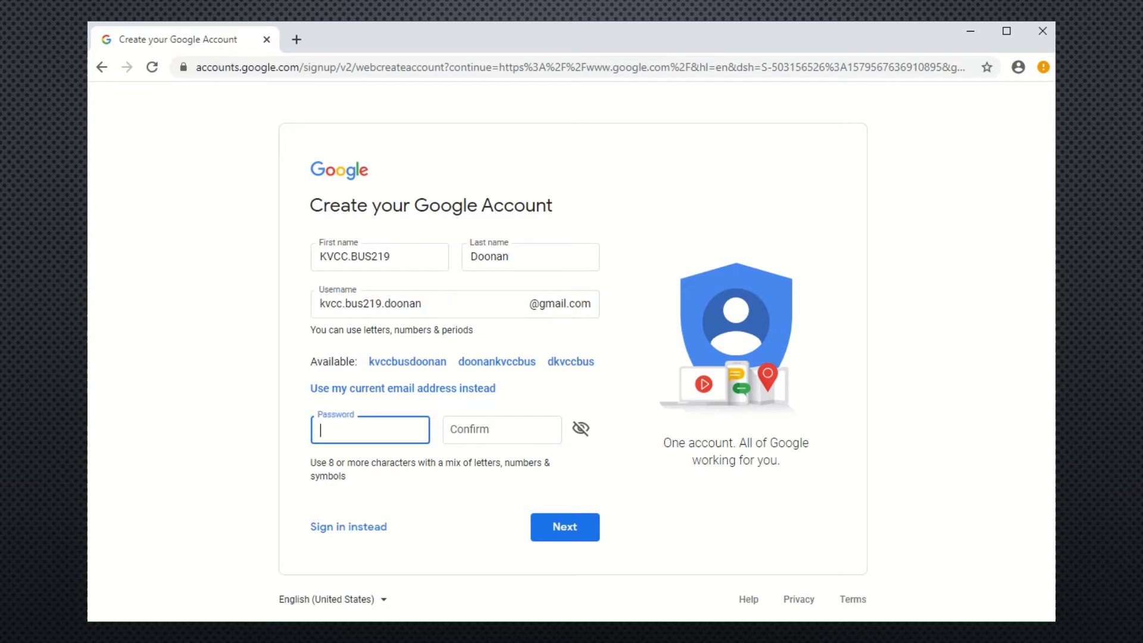
pyautogui.write('**********')
pyautogui.press('Tab')
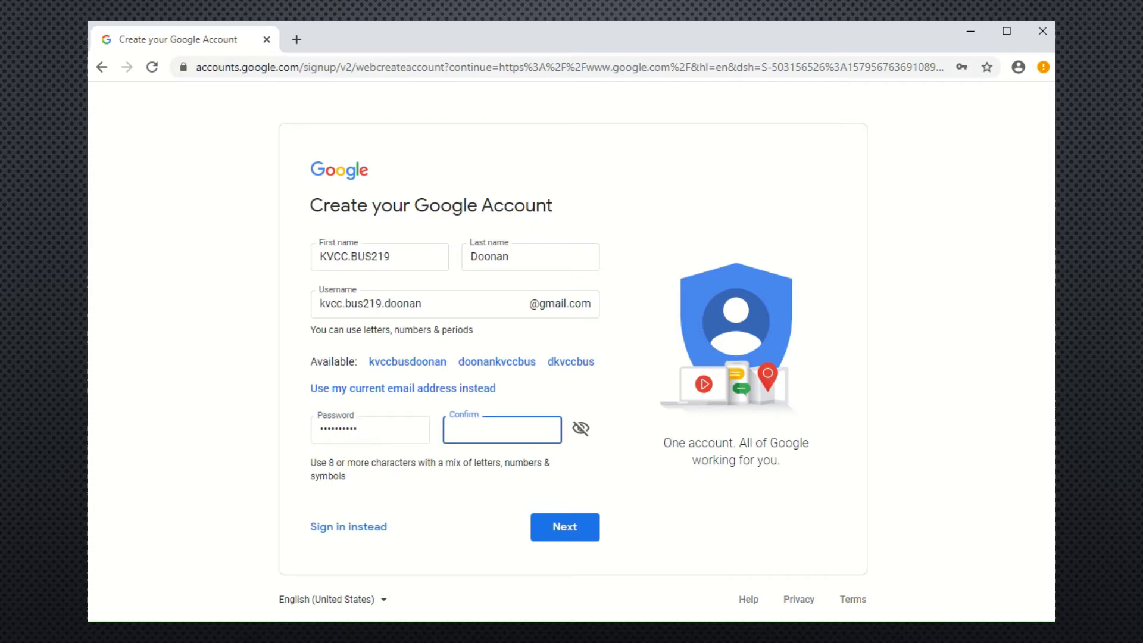
pyautogui.write('**********')
# Submit the name and password, decline saving the password, and enter birthday January 1, 1900.
pyautogui.click(570, 524)
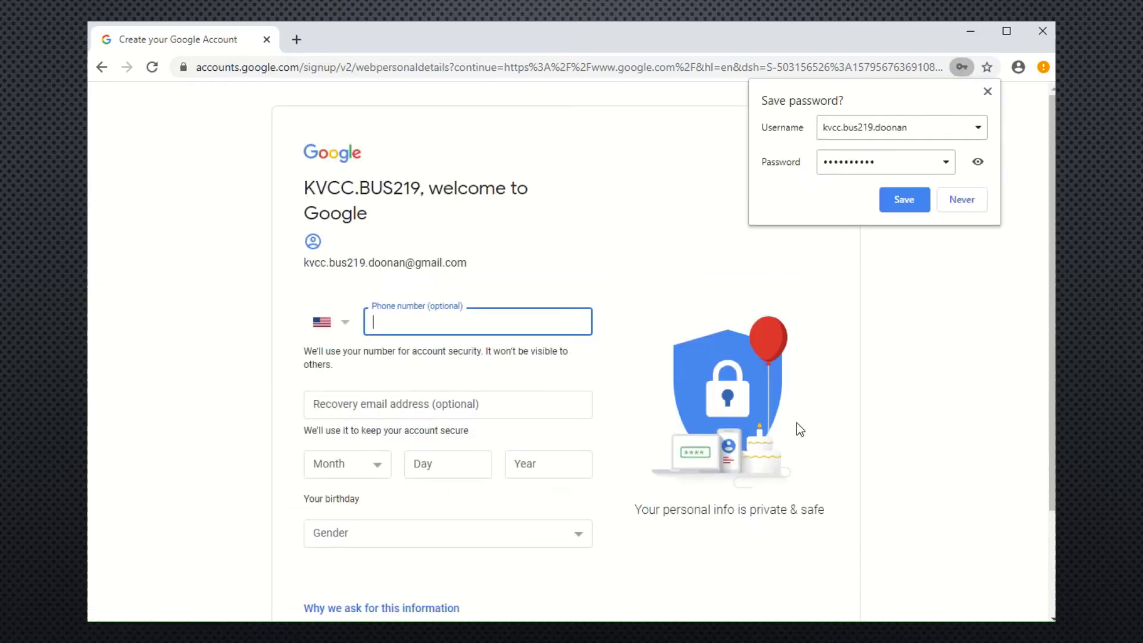
pyautogui.click(968, 202)
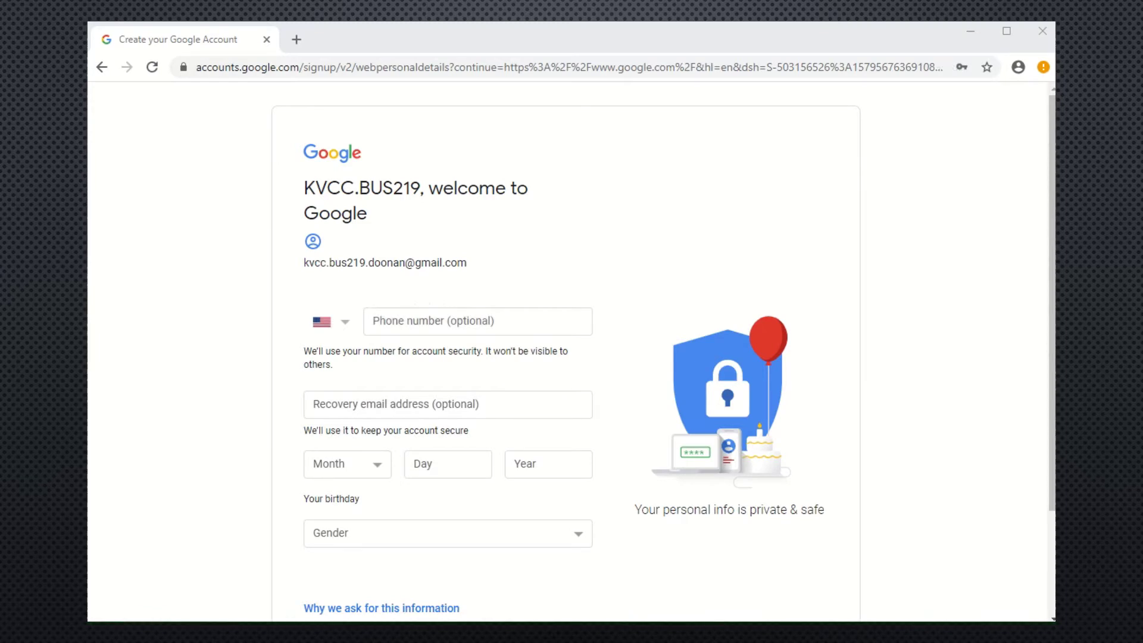
pyautogui.click(380, 465)
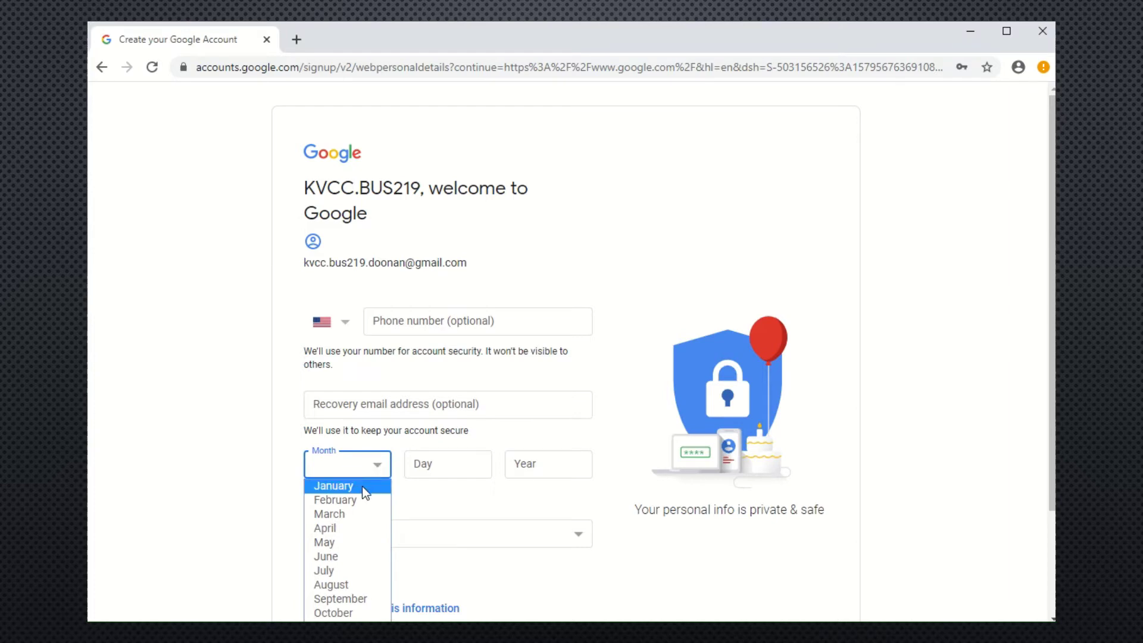
pyautogui.click(362, 485)
pyautogui.click(452, 470)
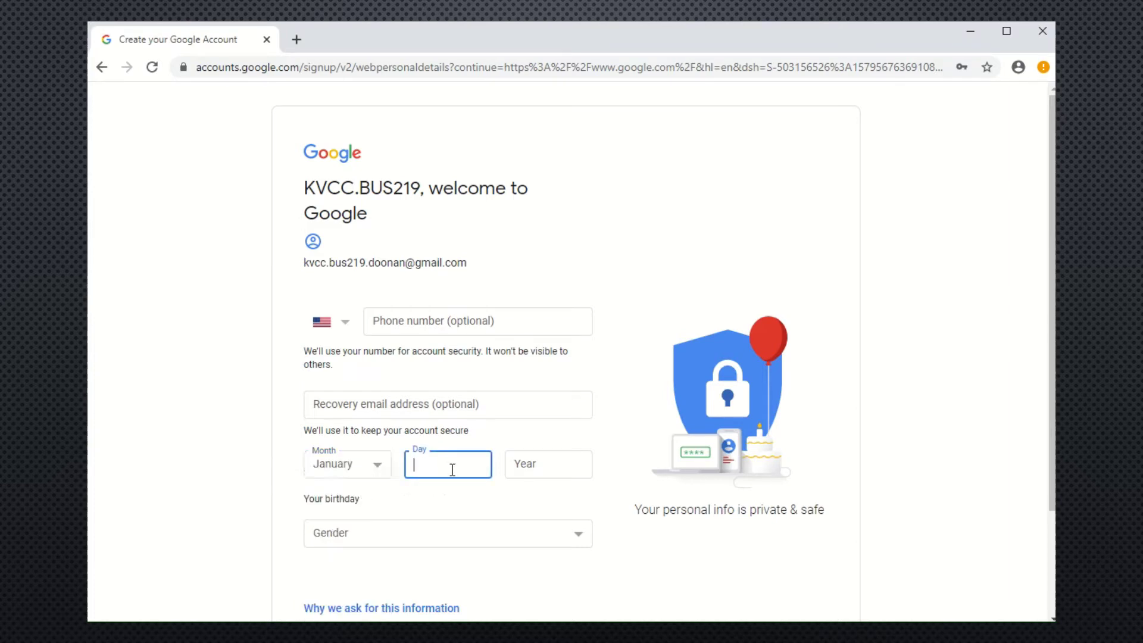
pyautogui.write('1')
pyautogui.click(558, 469)
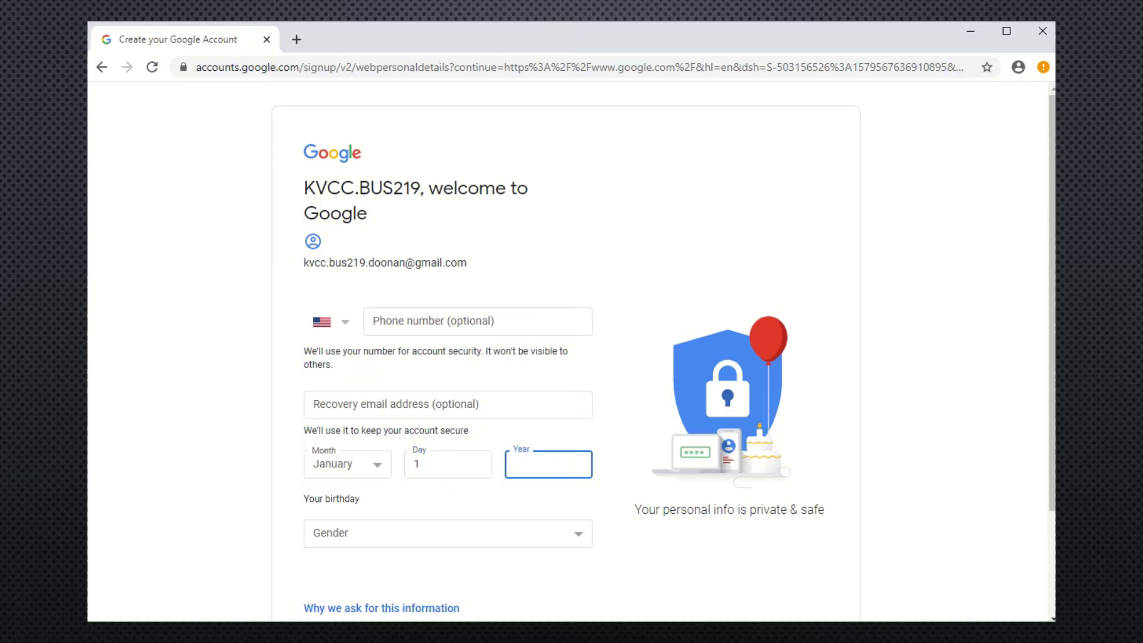
pyautogui.write('1900')
# Set gender to Rather not say and submit the birthday and gender details.
pyautogui.click(516, 536)
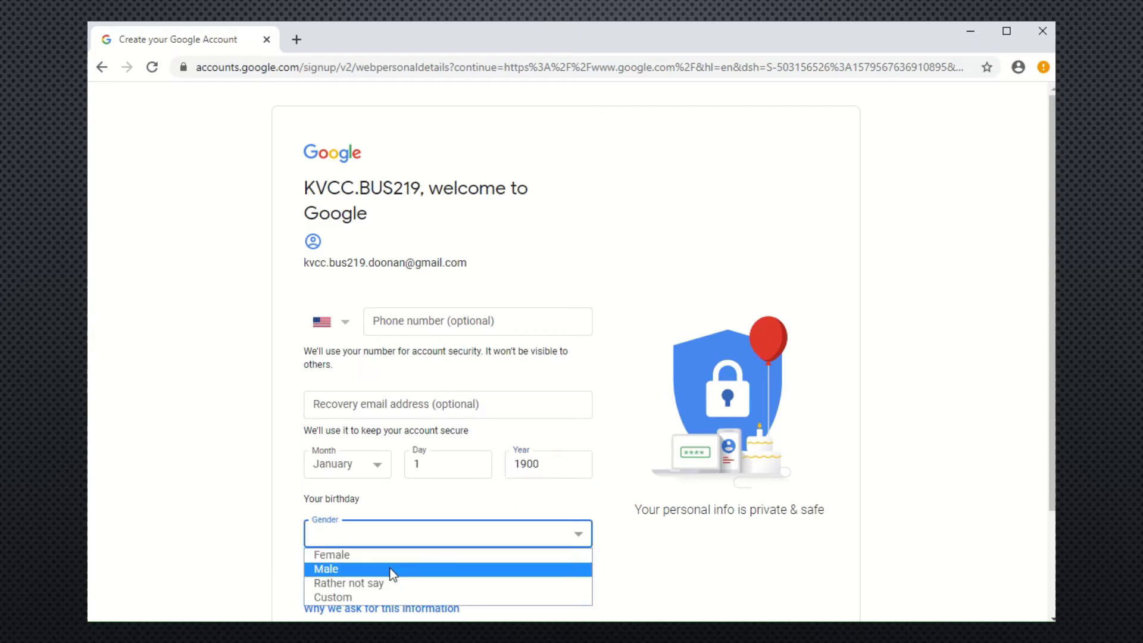
pyautogui.click(379, 583)
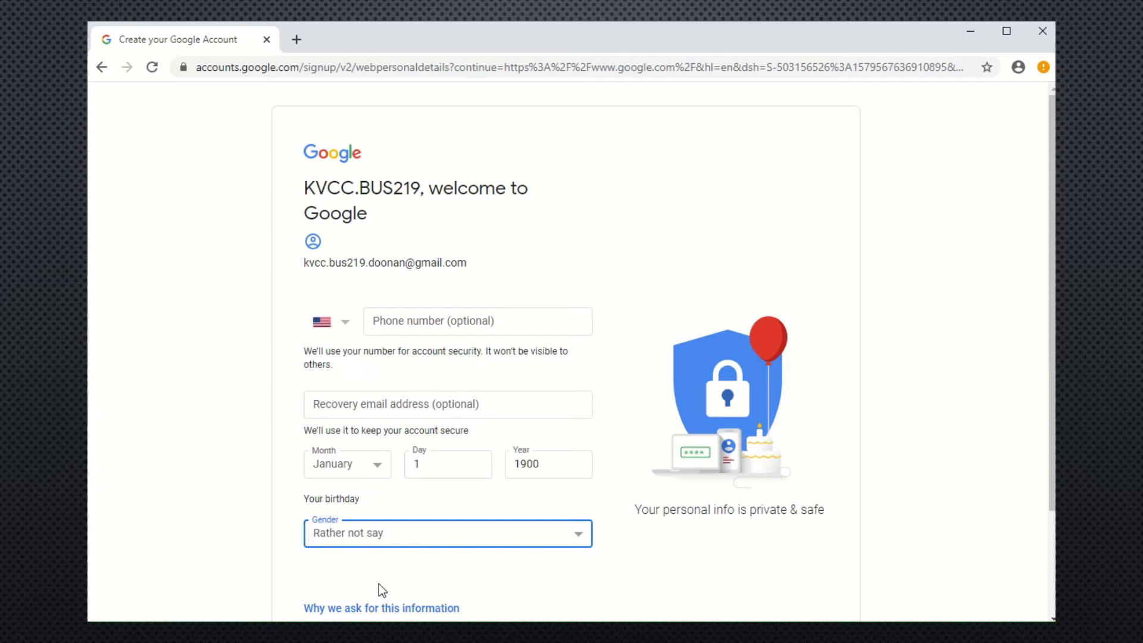
pyautogui.scroll(-3, 600, 587)
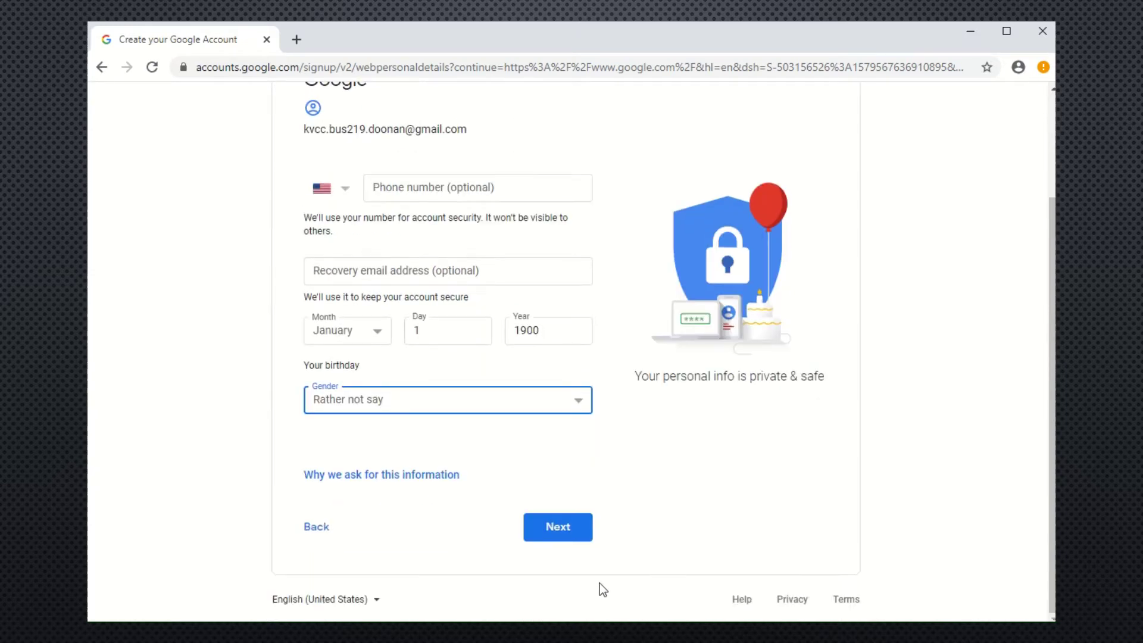
pyautogui.click(554, 536)
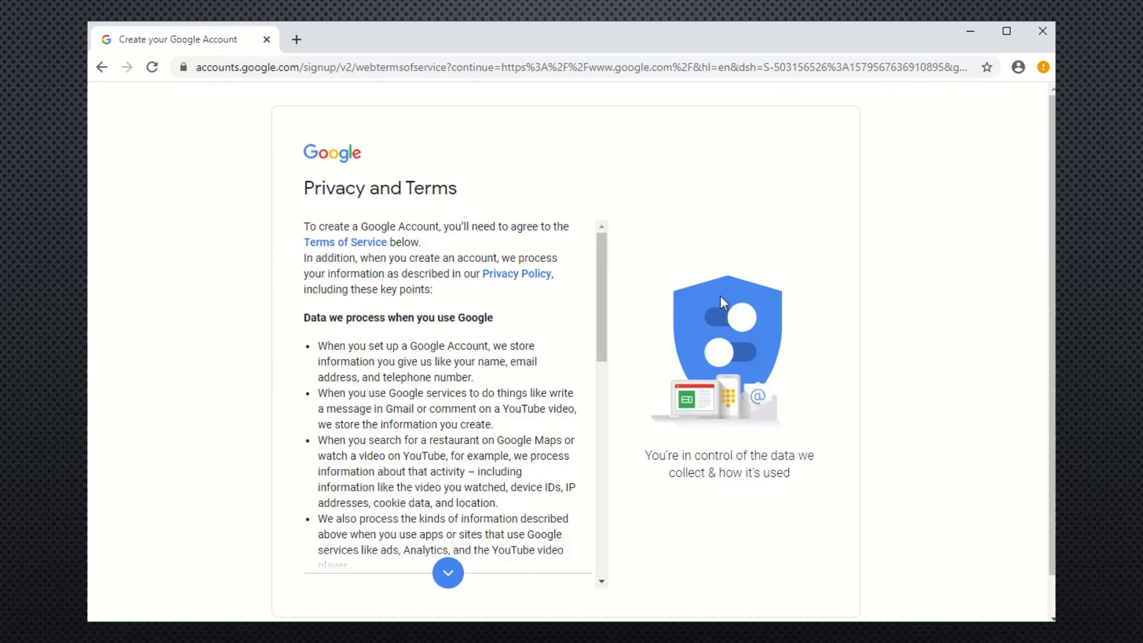
# Scroll through the Privacy and Terms and agree to them to create the account.
pyautogui.scroll(-10, 599, 339)
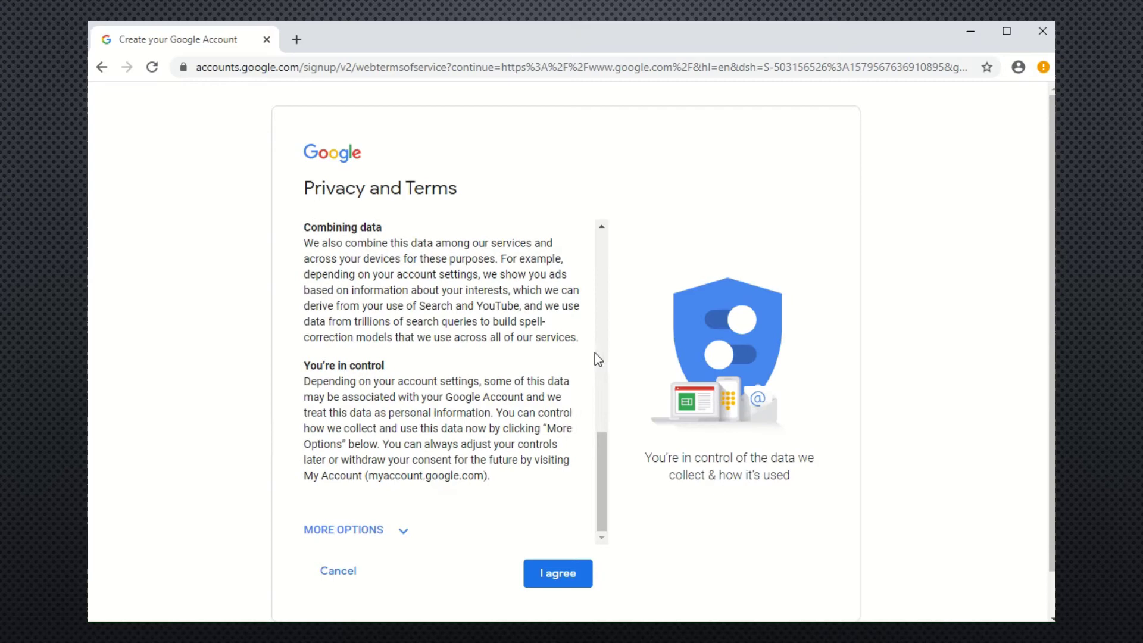
pyautogui.click(553, 573)
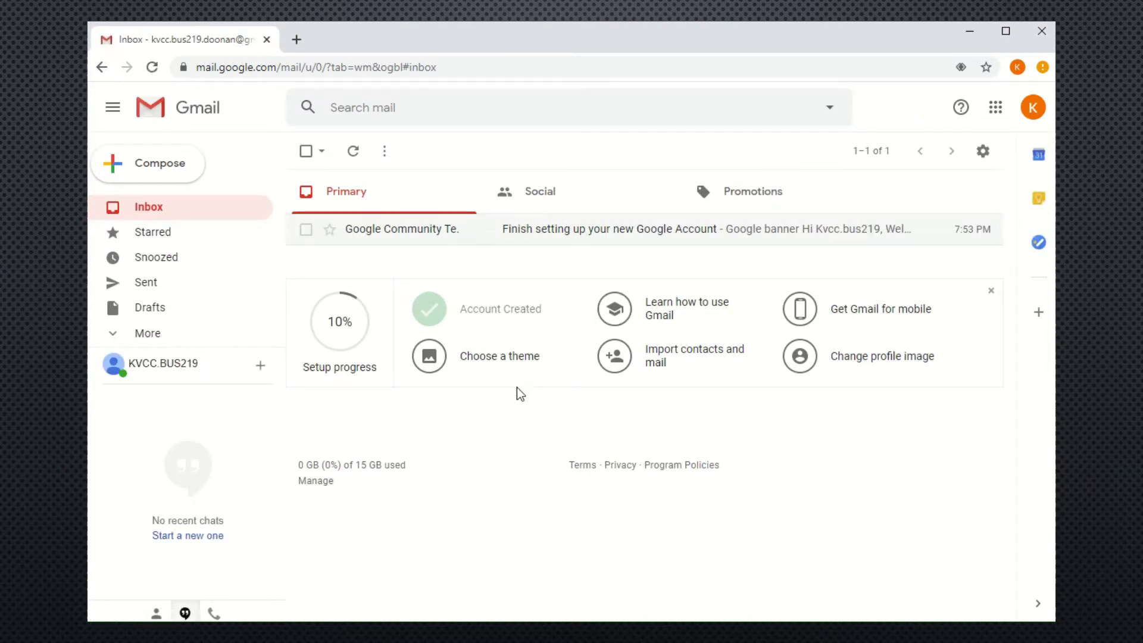
# Send the instructor an email titled 'Week 3 Assignment' saying 'Google account created for YOUR NAME HERE.'.
pyautogui.click(173, 178)
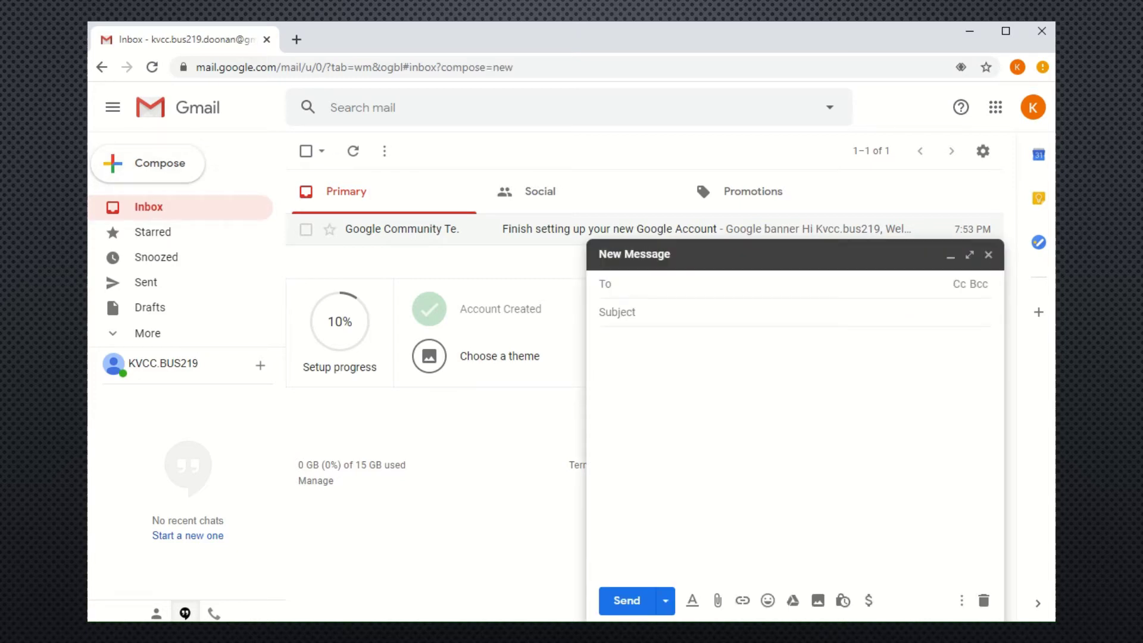
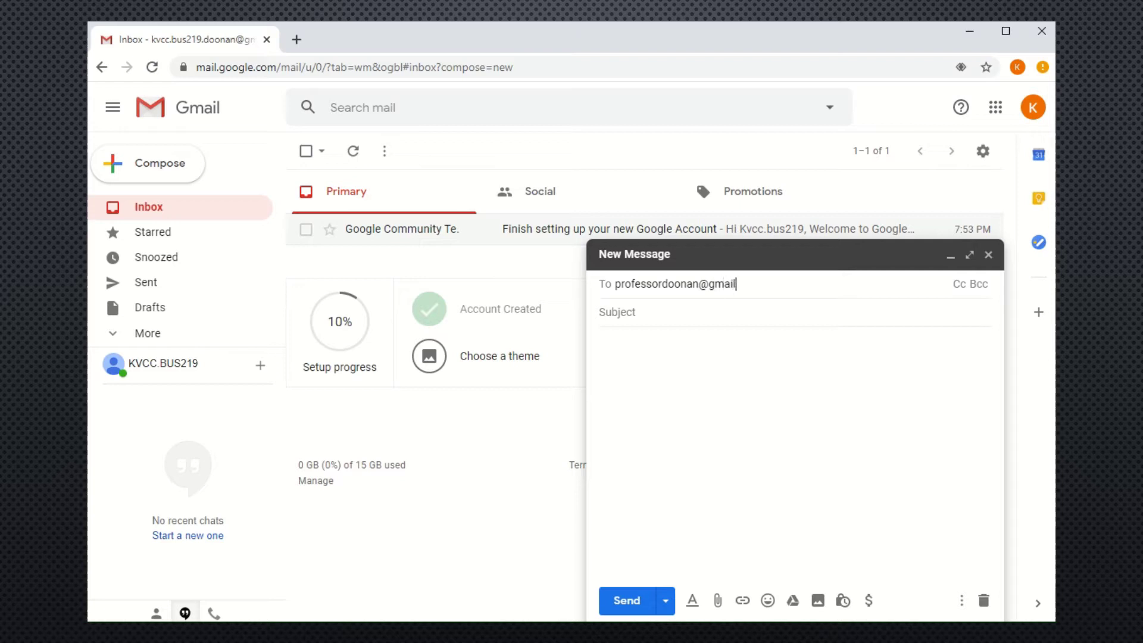
pyautogui.press('Return')
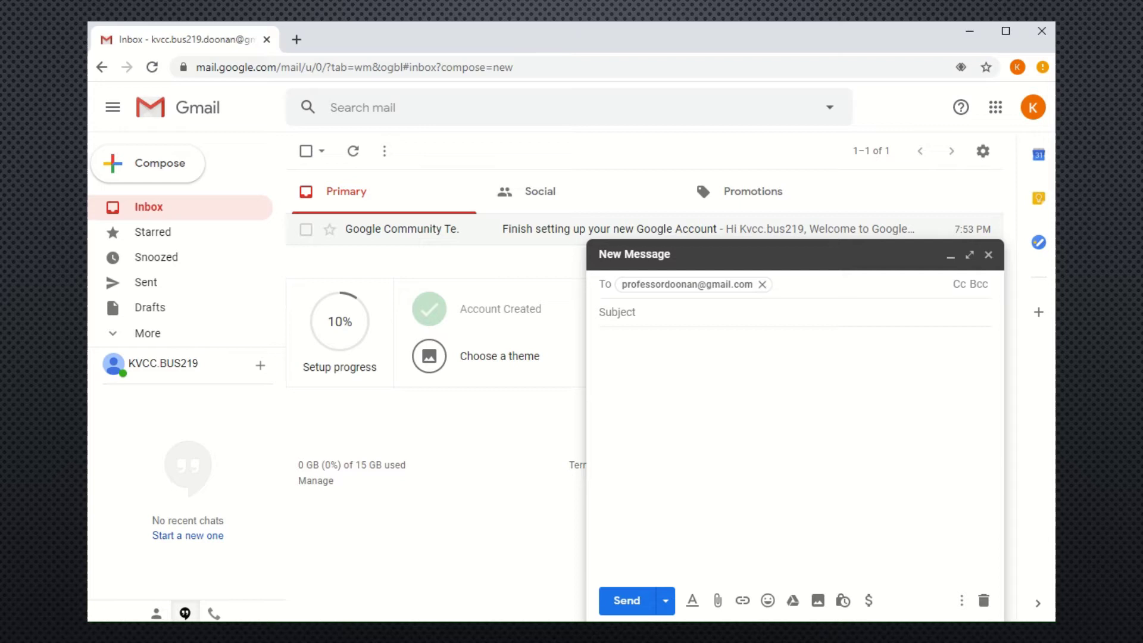
pyautogui.click(678, 316)
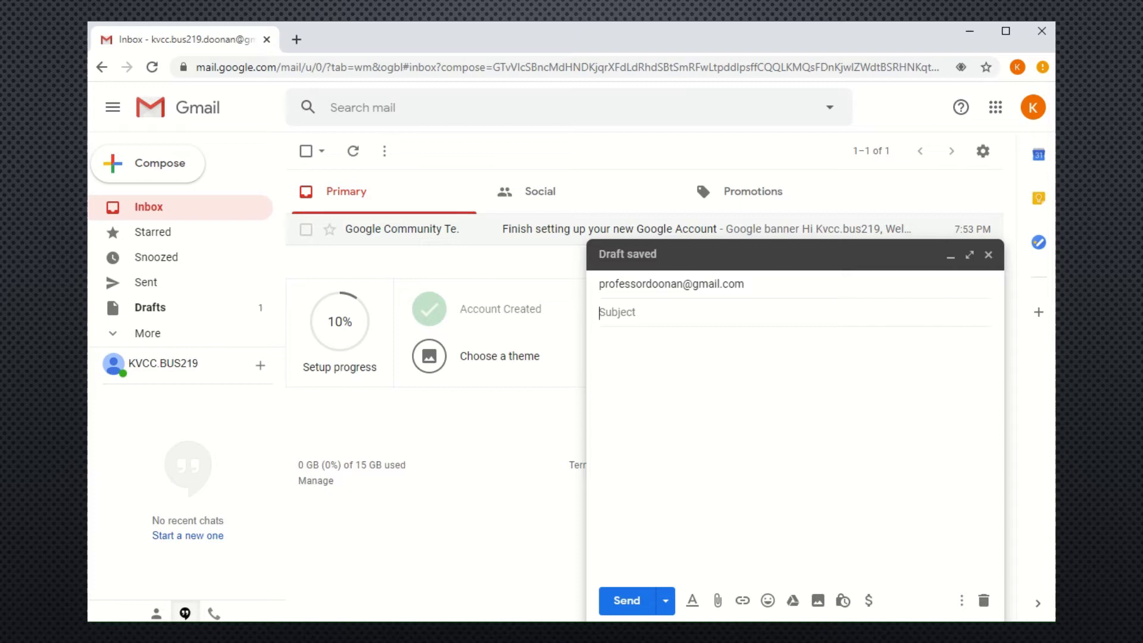
pyautogui.write('We')
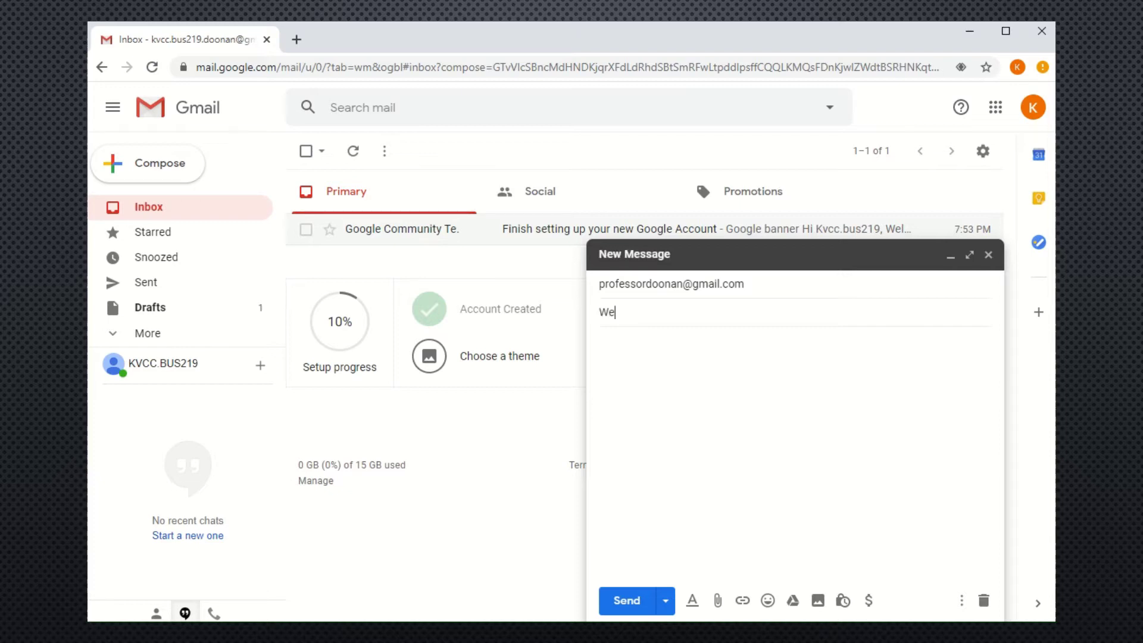
pyautogui.write('ek 3 Assignment')
pyautogui.click(852, 351)
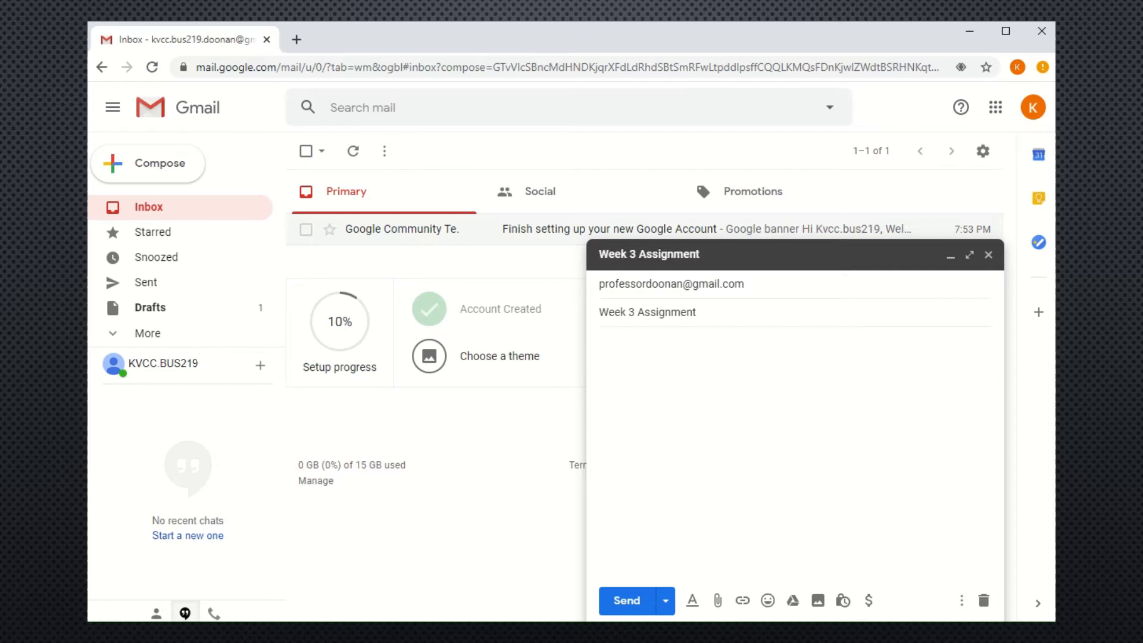
pyautogui.write('Google account created')
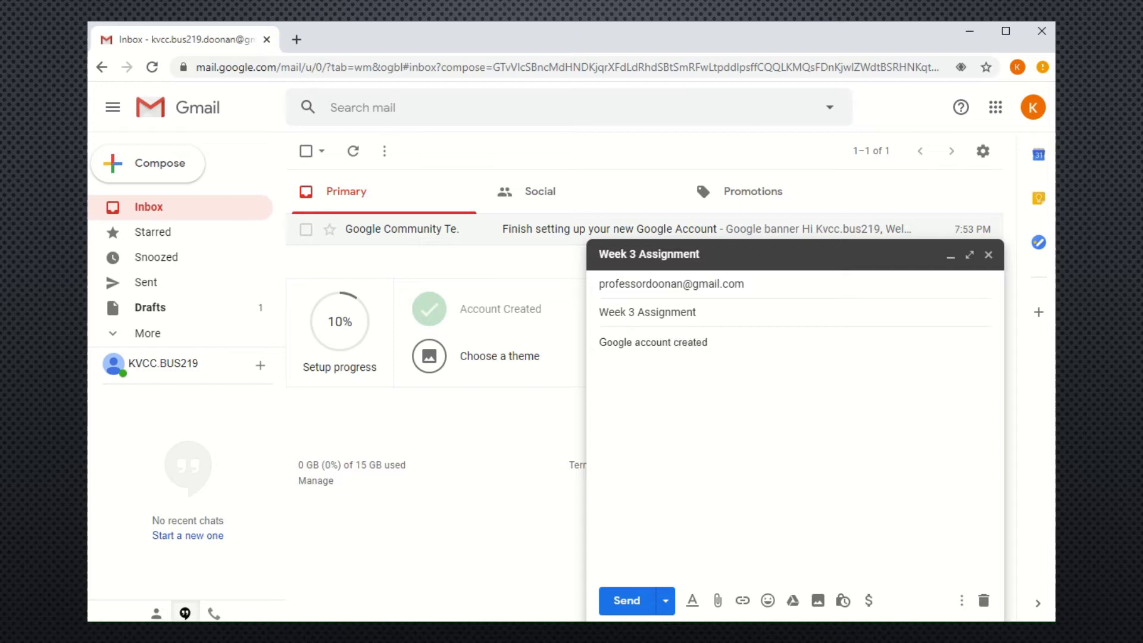
pyautogui.write(' for YOUR NAME HERE.')
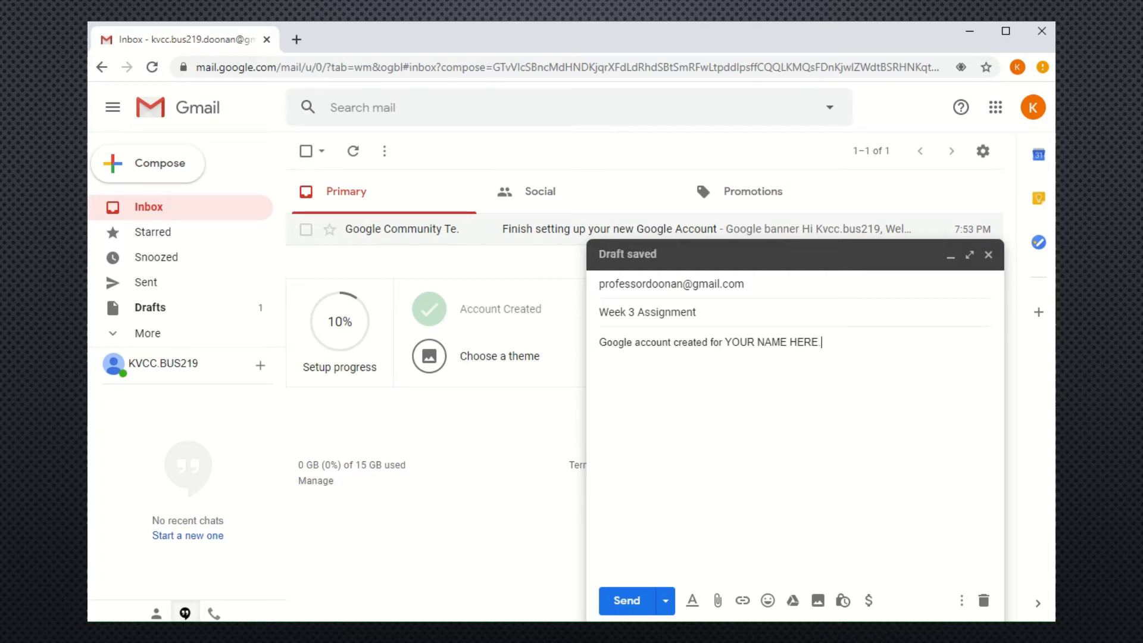
pyautogui.click(625, 600)
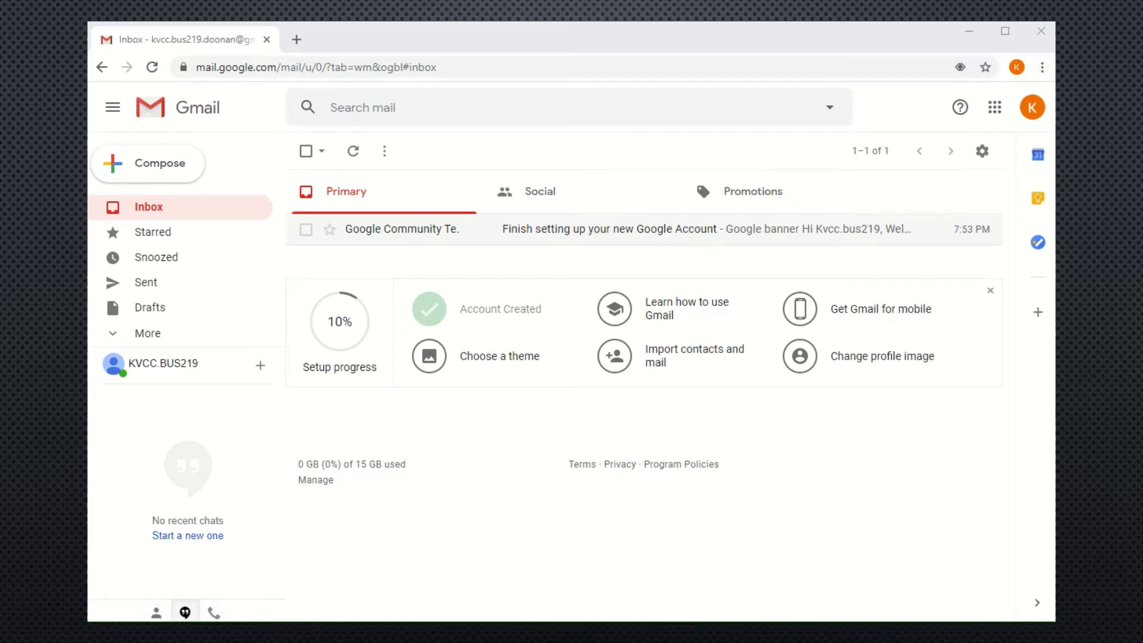
# In Chrome settings, show the home button with the custom address kvcc.edu.
pyautogui.click(1043, 68)
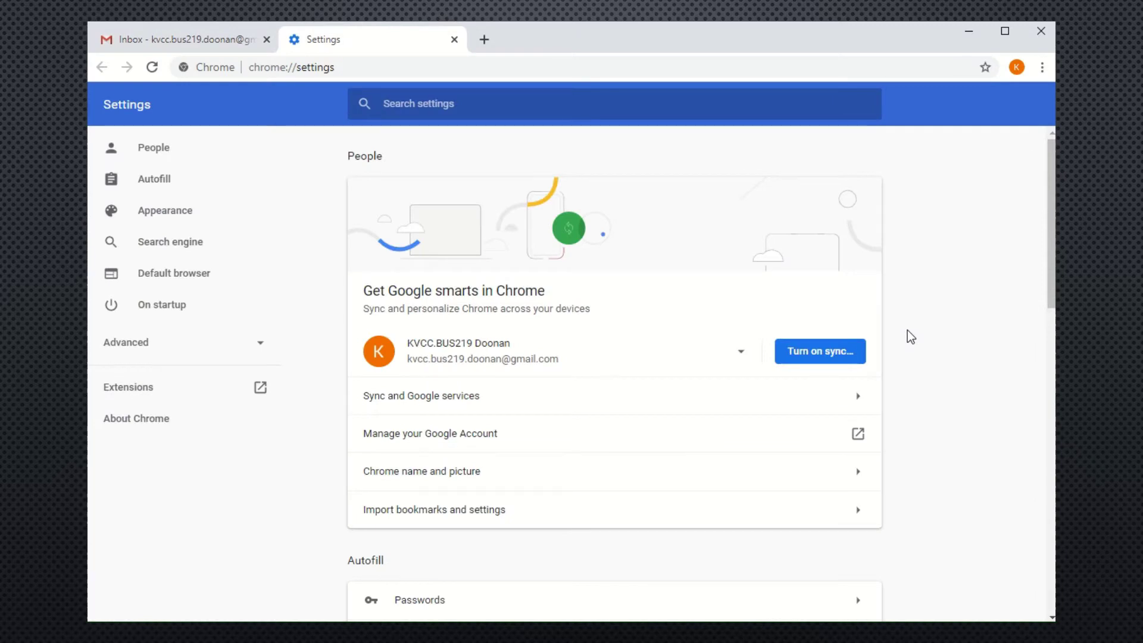
pyautogui.scroll(-5, 907, 330)
pyautogui.scroll(-3, 908, 330)
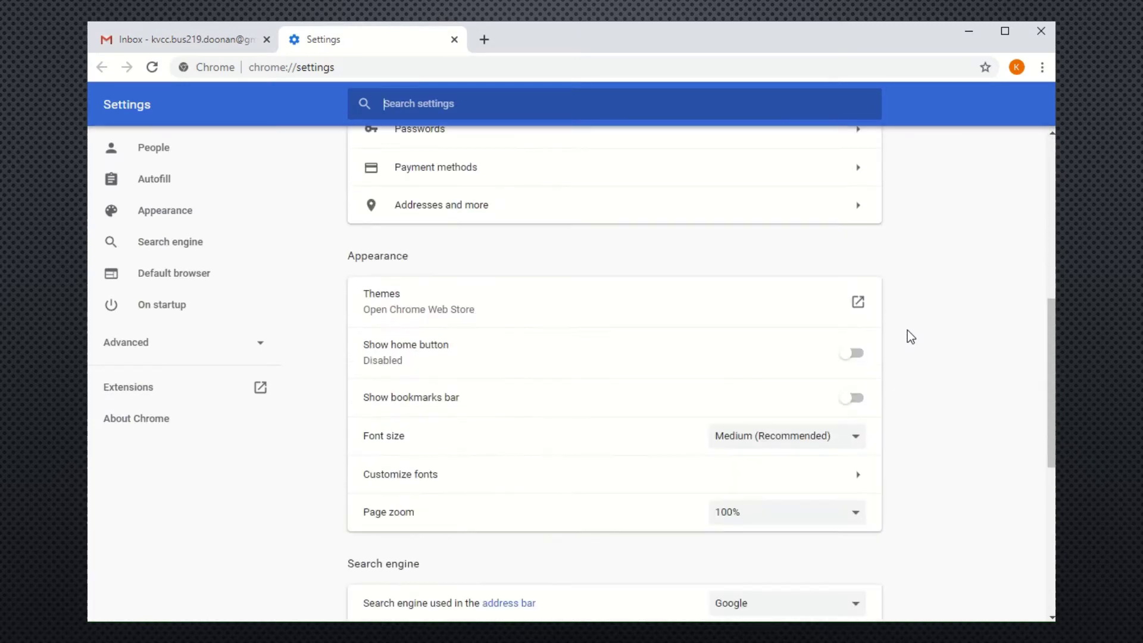
pyautogui.click(861, 359)
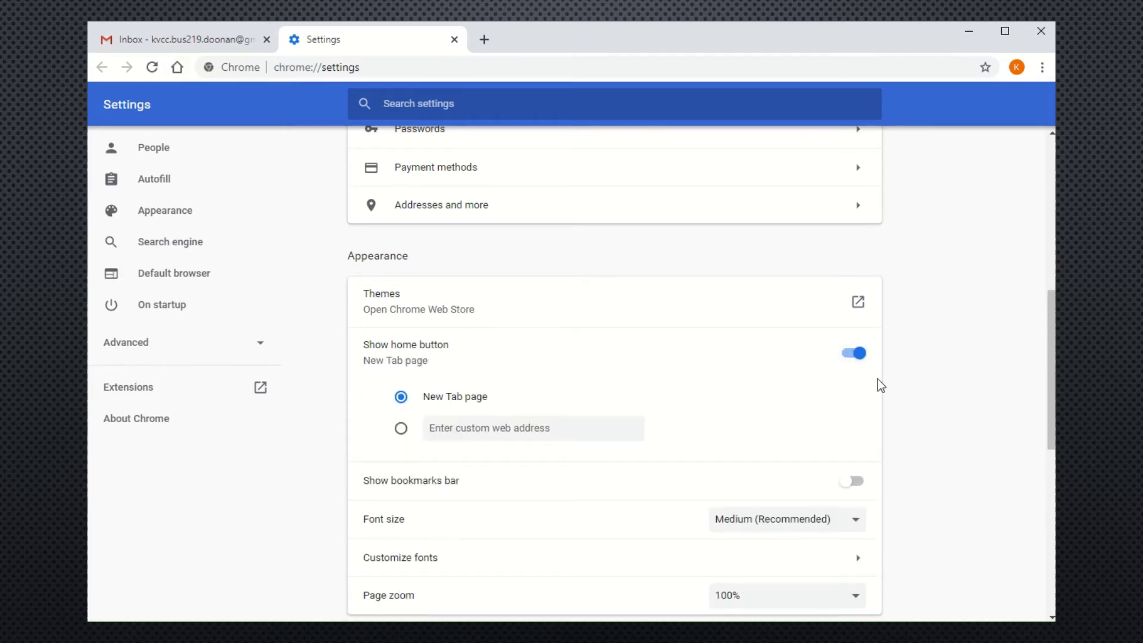
pyautogui.click(401, 429)
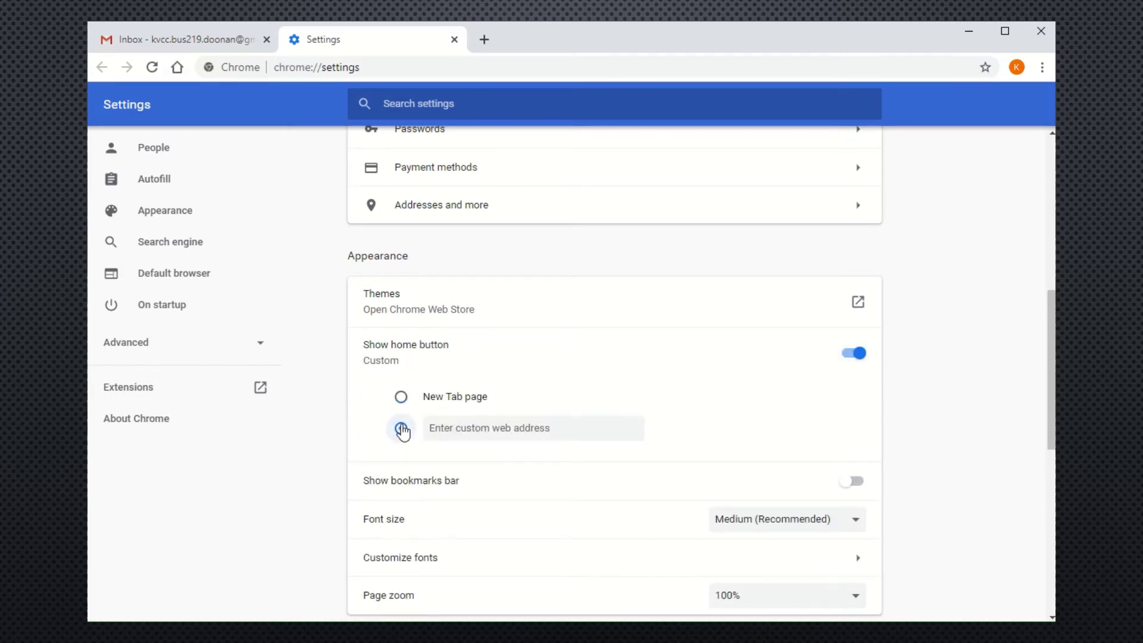
pyautogui.click(584, 431)
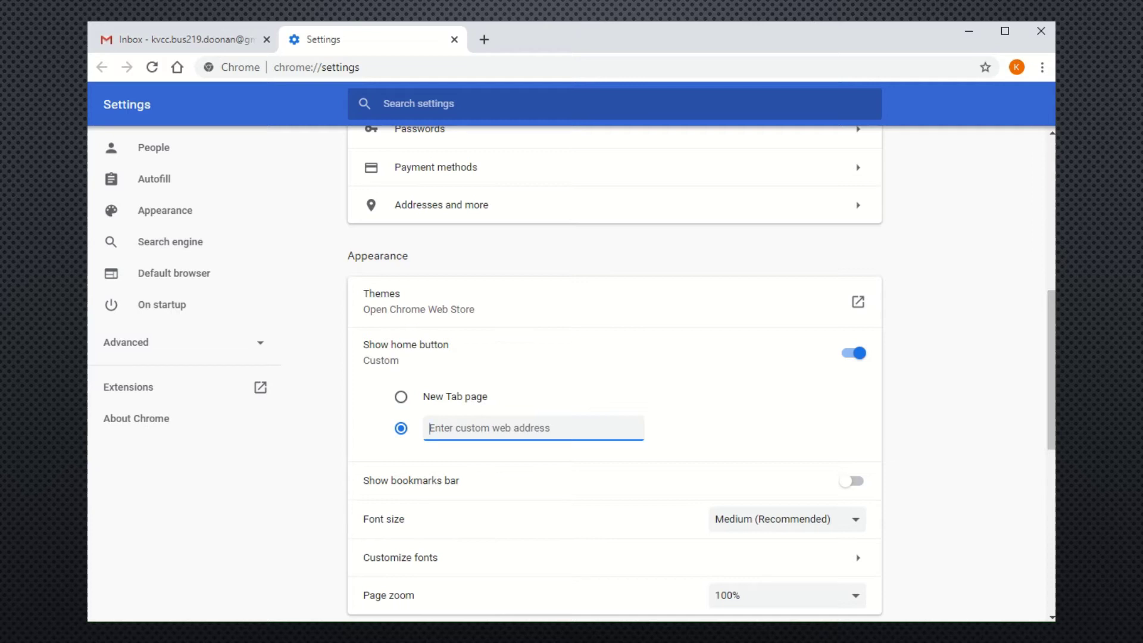
pyautogui.write('kv')
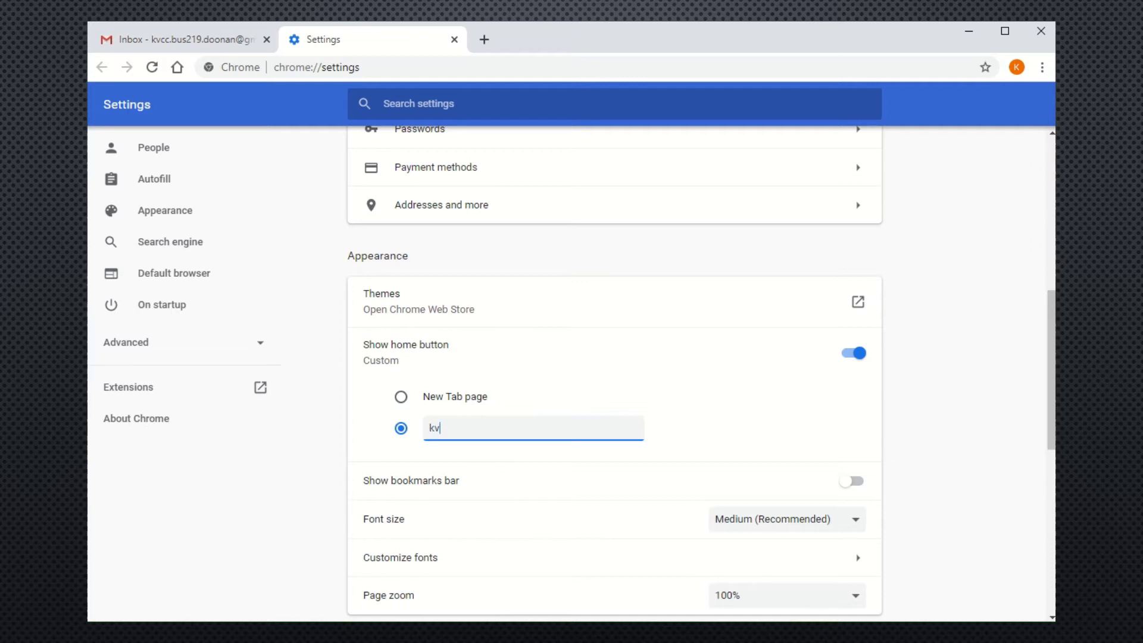
pyautogui.write('cc.edu')
# Turn on the bookmarks bar, close Settings, and open a new tab.
pyautogui.click(856, 482)
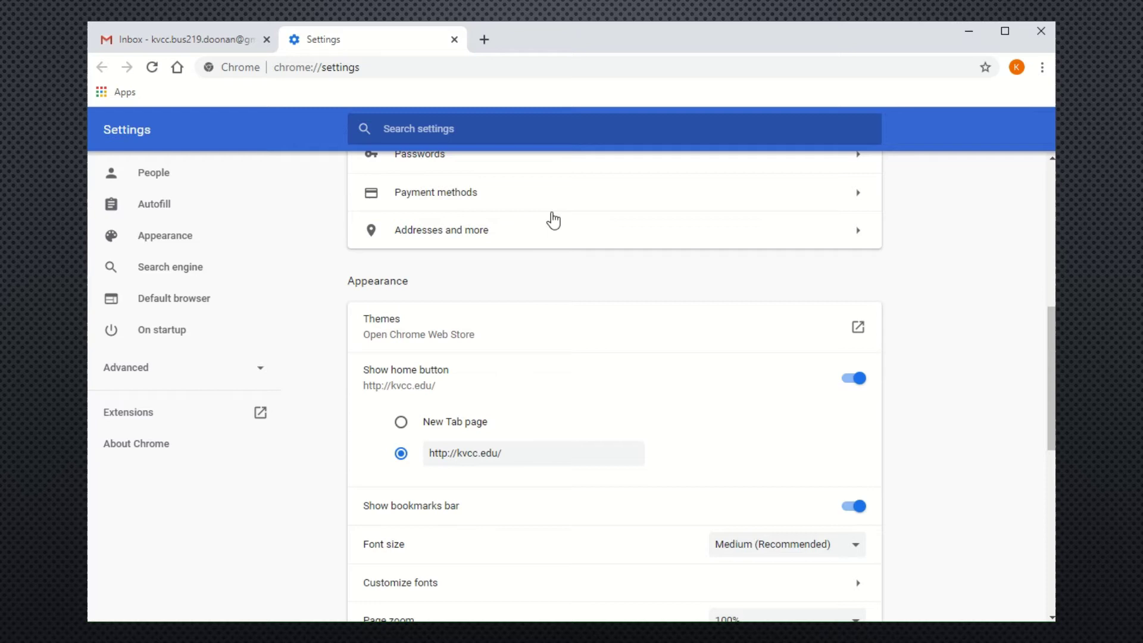
pyautogui.click(456, 41)
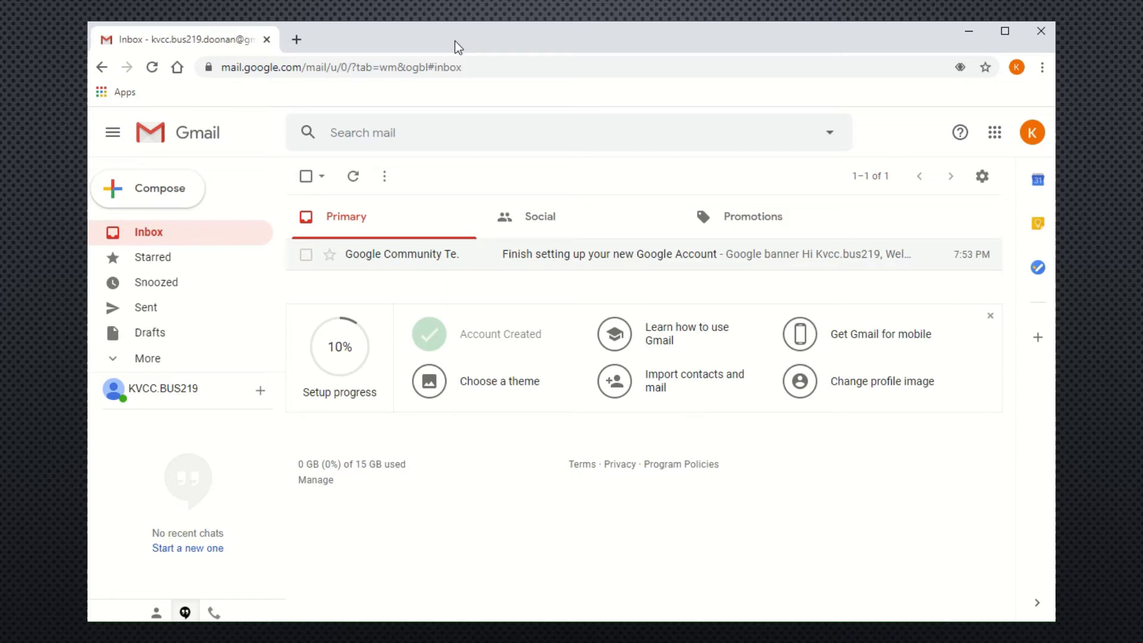
pyautogui.click(296, 40)
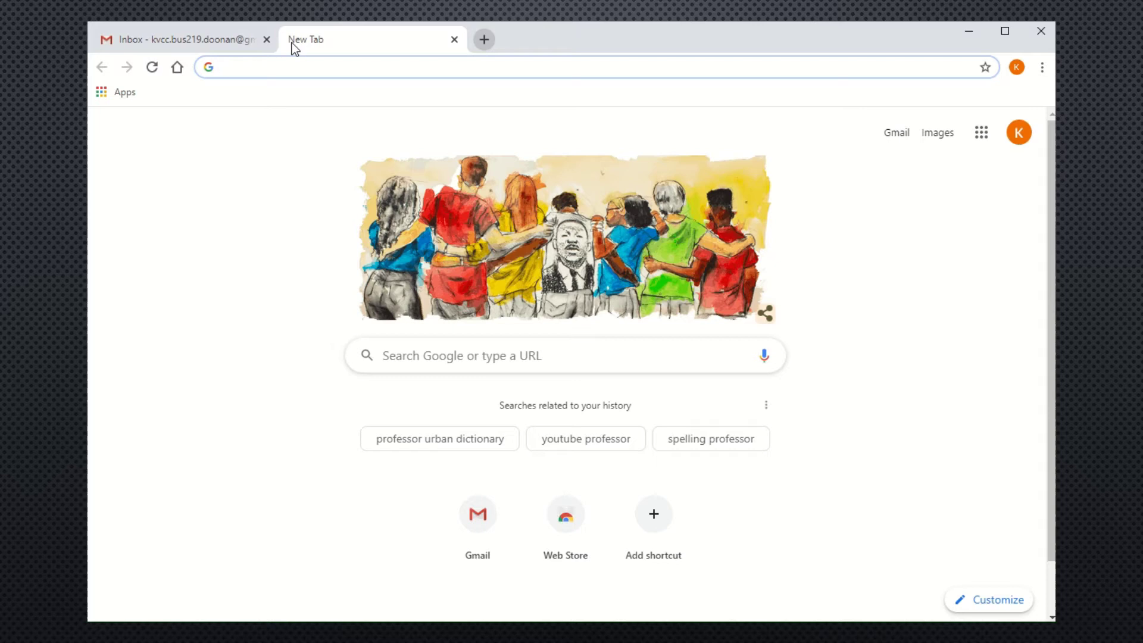
# Load kvcc.edu with the Home button and bookmark the Kalamazoo Valley Community College site.
pyautogui.click(177, 67)
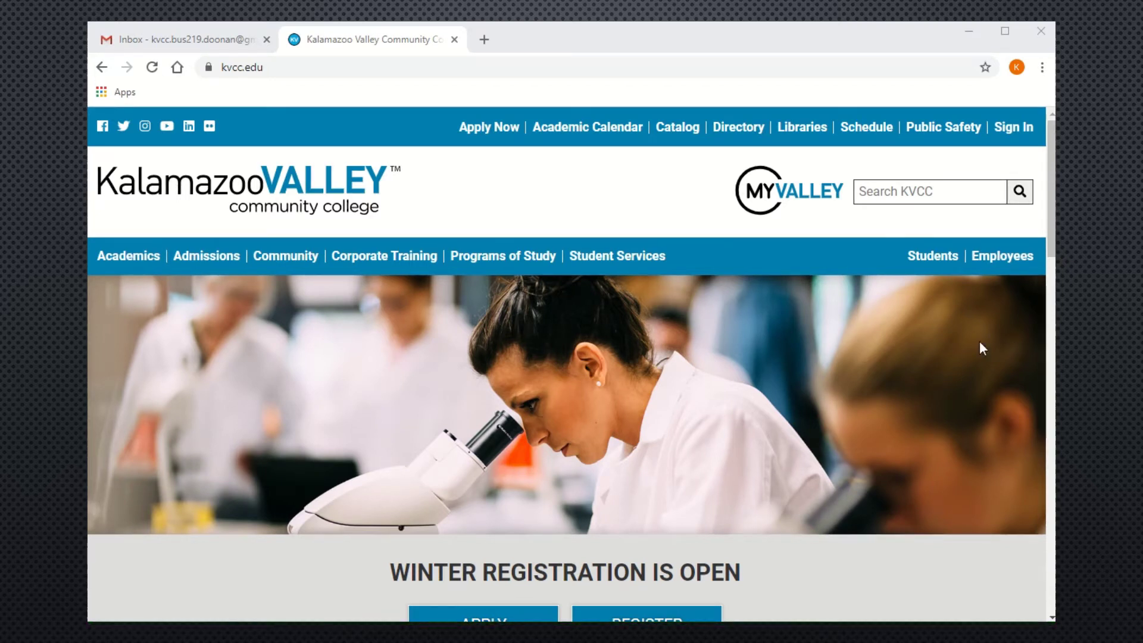
pyautogui.click(986, 68)
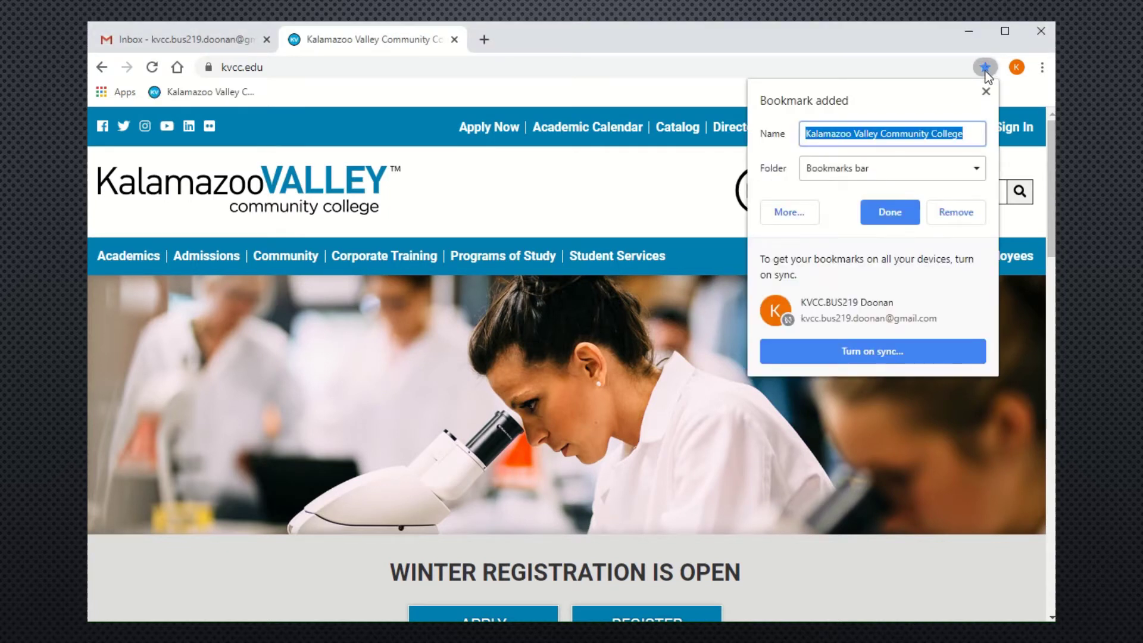
pyautogui.click(883, 216)
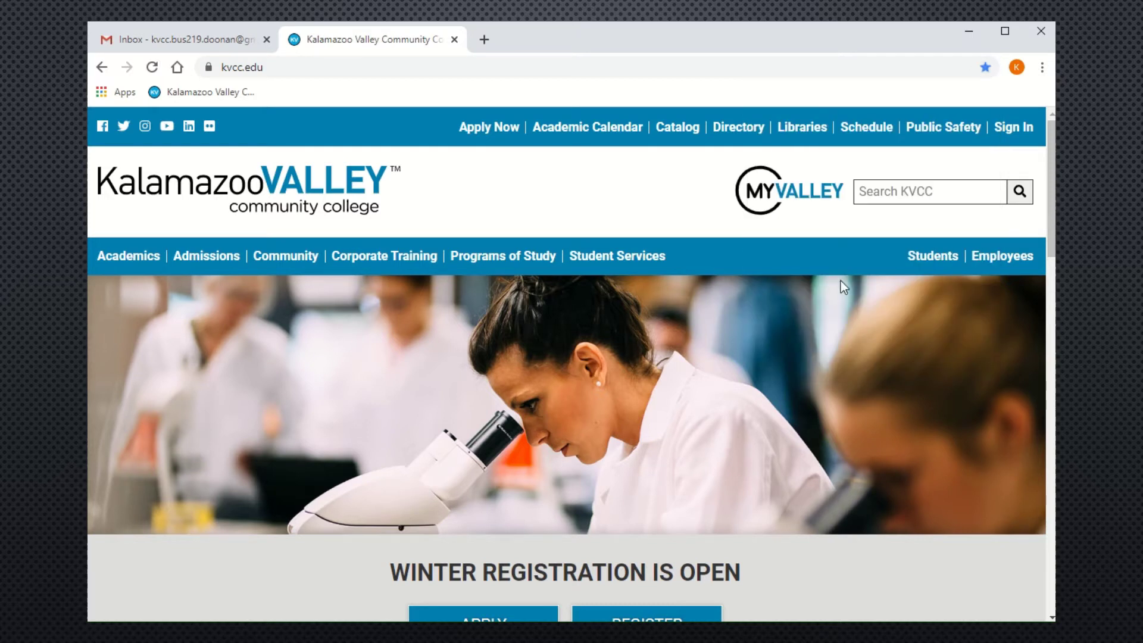
# Open another new tab and bookmark it on the bookmarks bar named 'Google'.
pyautogui.click(484, 41)
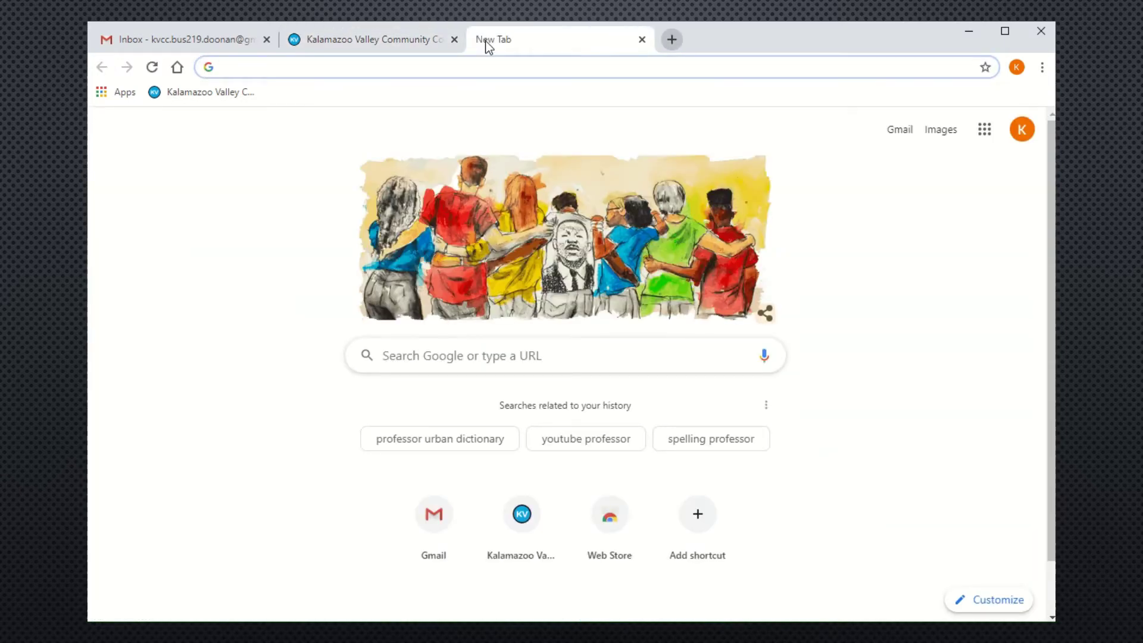
pyautogui.click(985, 67)
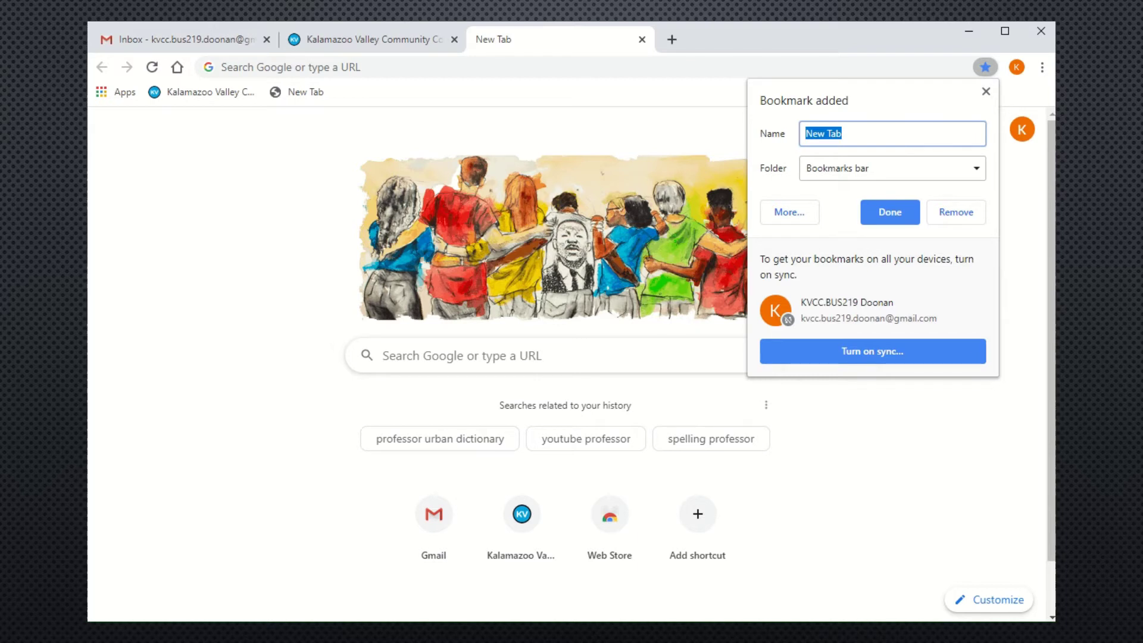
pyautogui.write('Google')
pyautogui.click(889, 213)
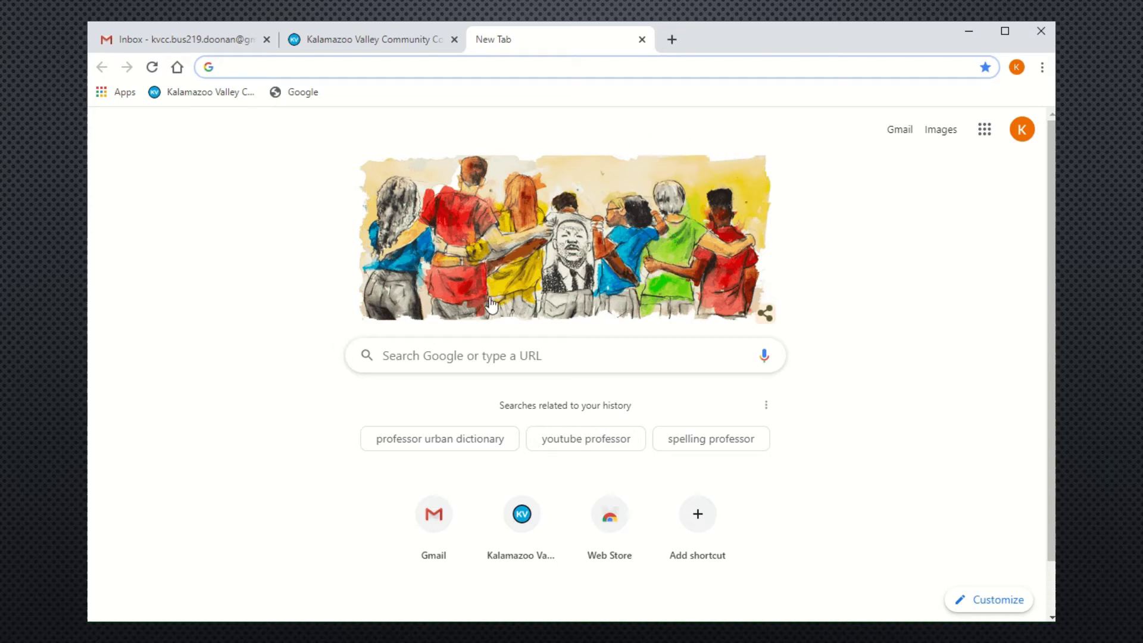
# Search for Amazon, open amazon.com, bookmark it, and open a fresh tab.
pyautogui.click(455, 349)
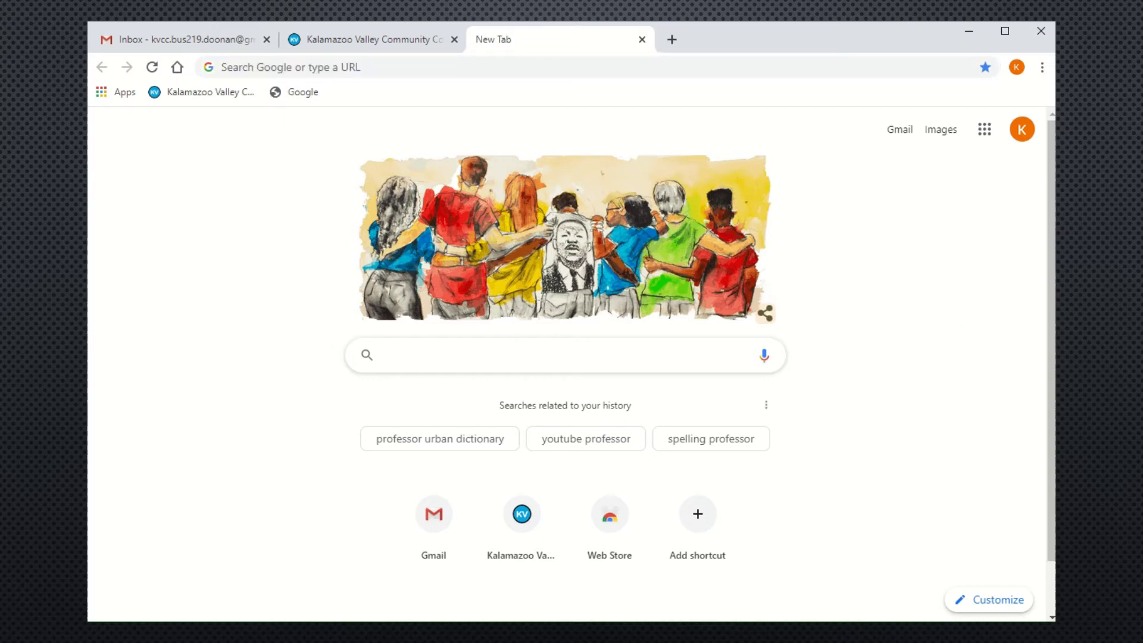
pyautogui.write('Amazon')
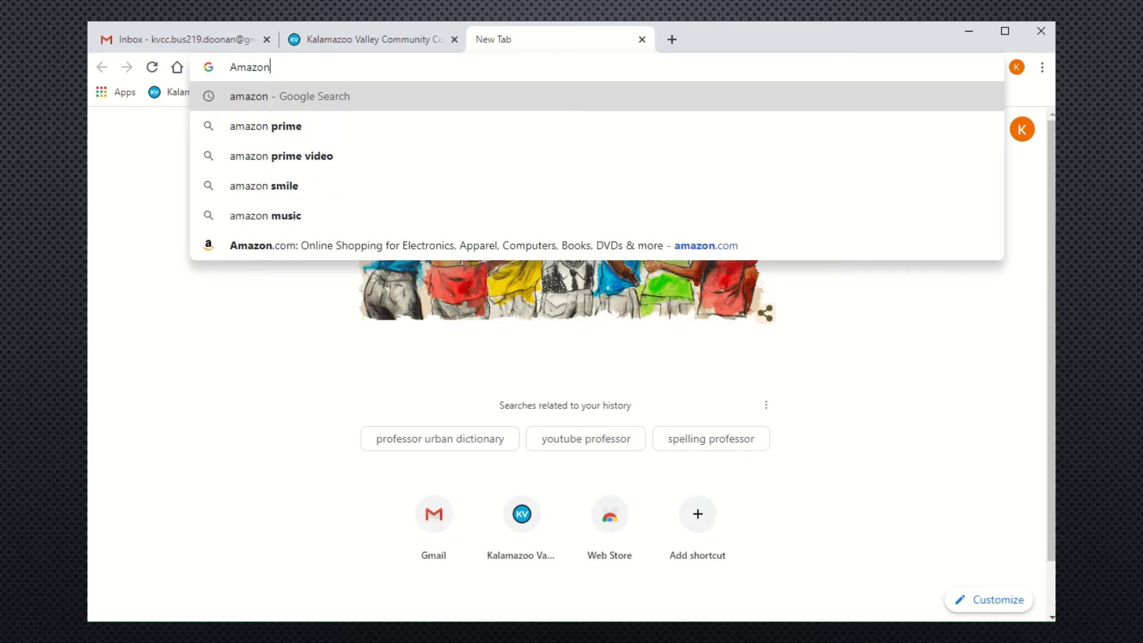
pyautogui.press('Return')
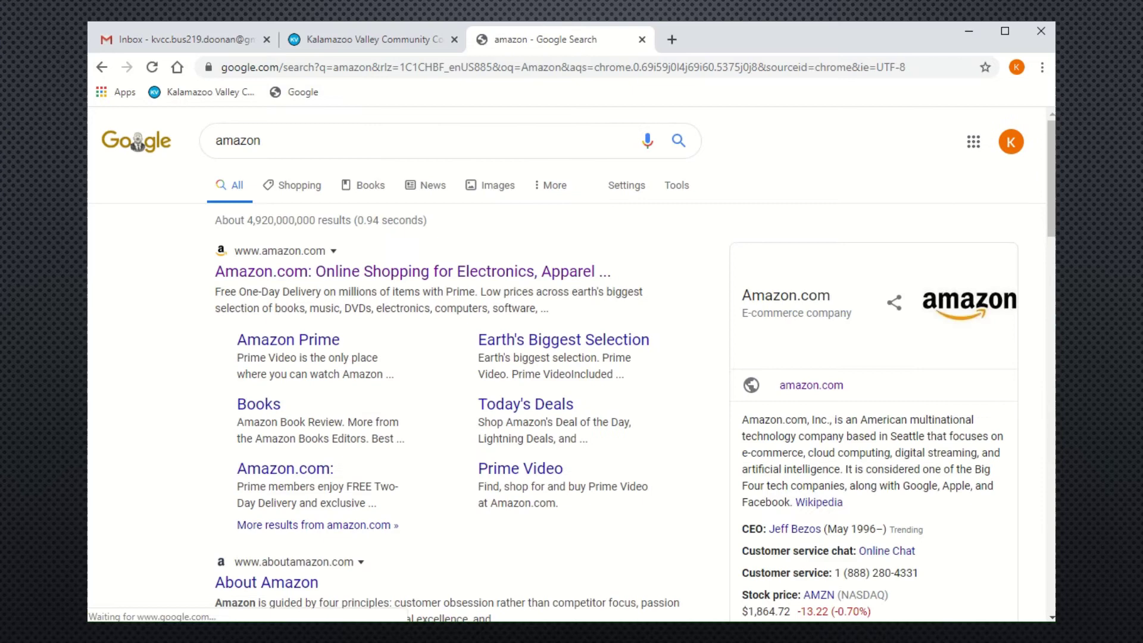
pyautogui.click(487, 275)
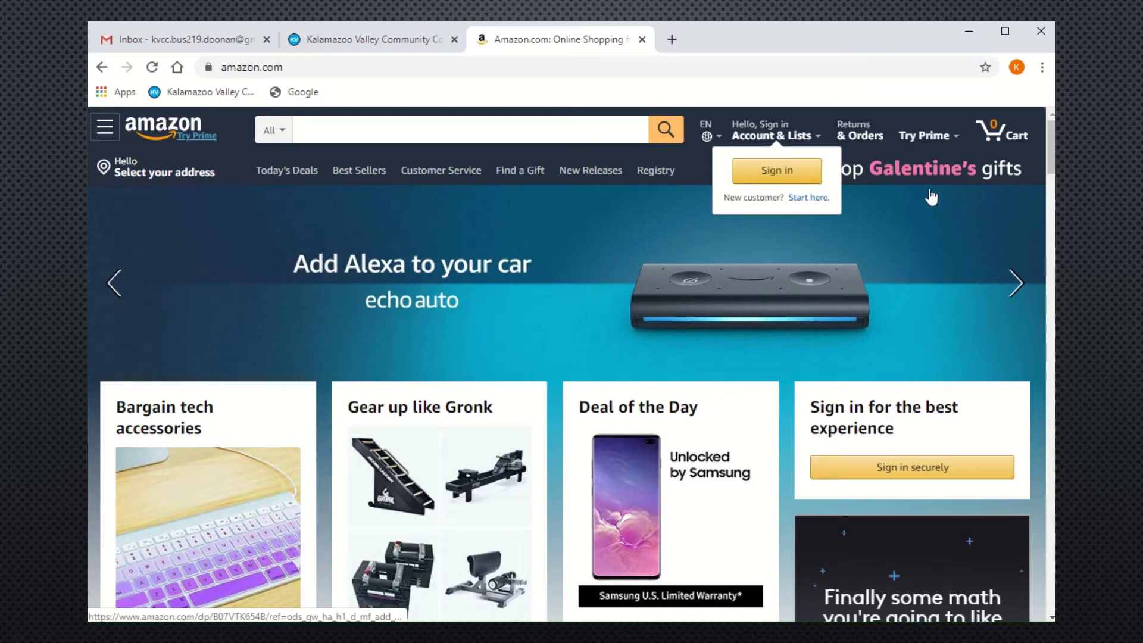
pyautogui.click(984, 67)
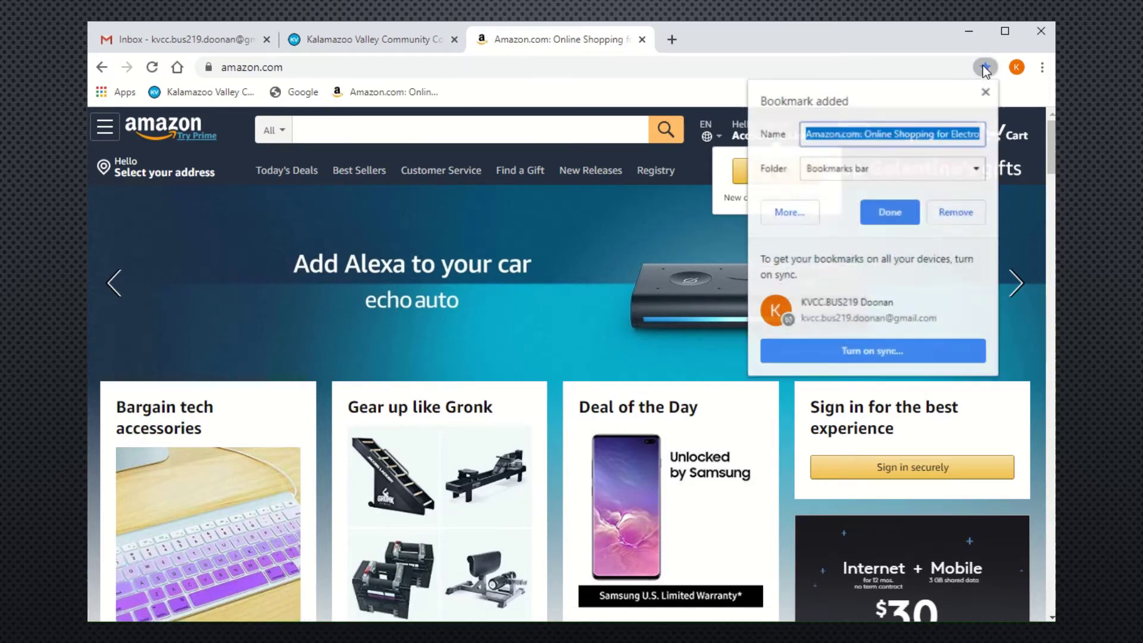
pyautogui.click(883, 218)
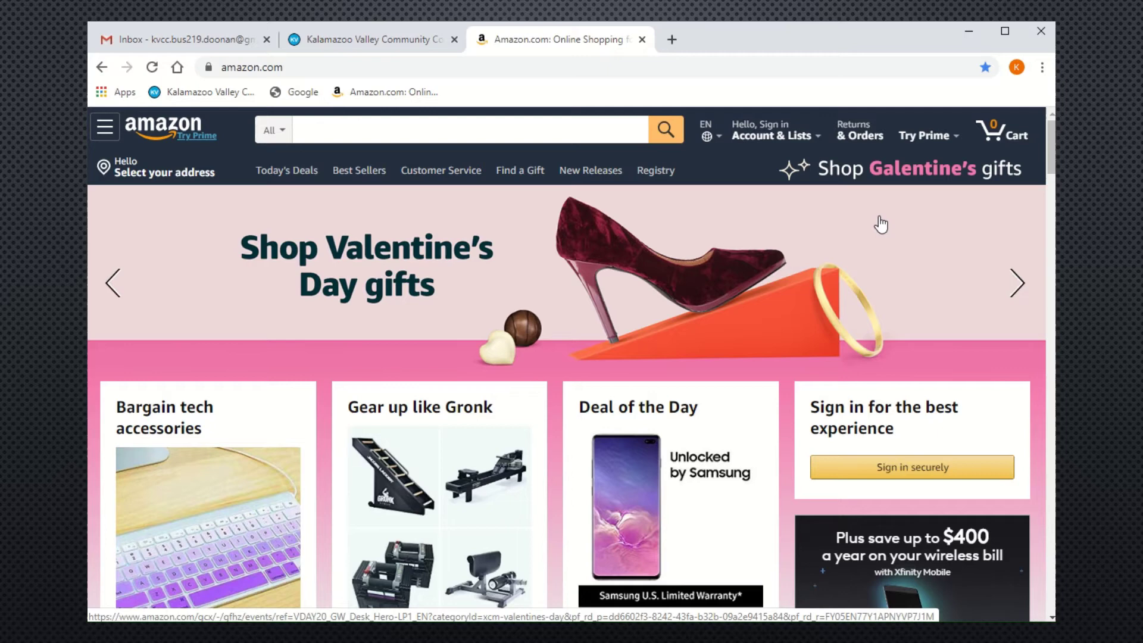
pyautogui.click(672, 39)
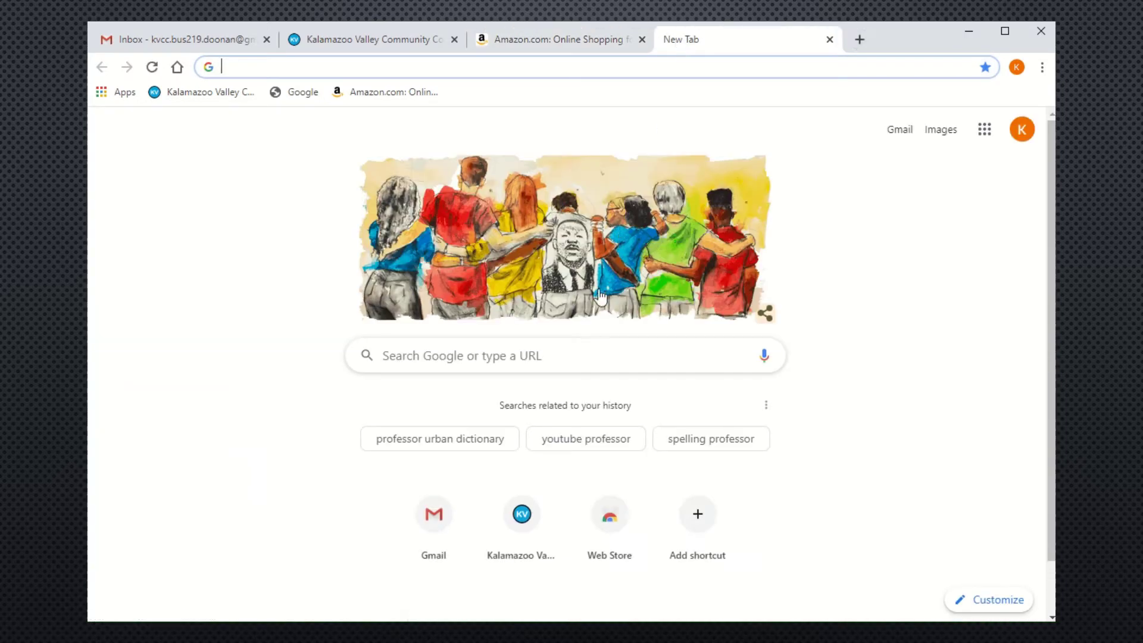
# Search for ebay, open ebay.com, and bookmark the eBay home page.
pyautogui.click(579, 351)
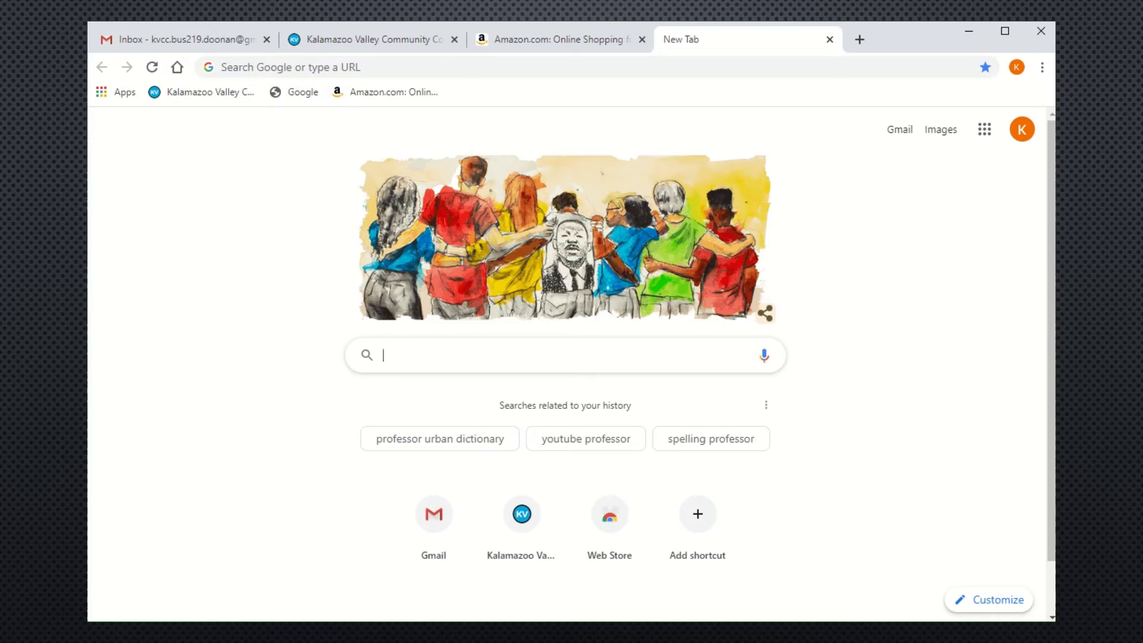
pyautogui.write('ebay')
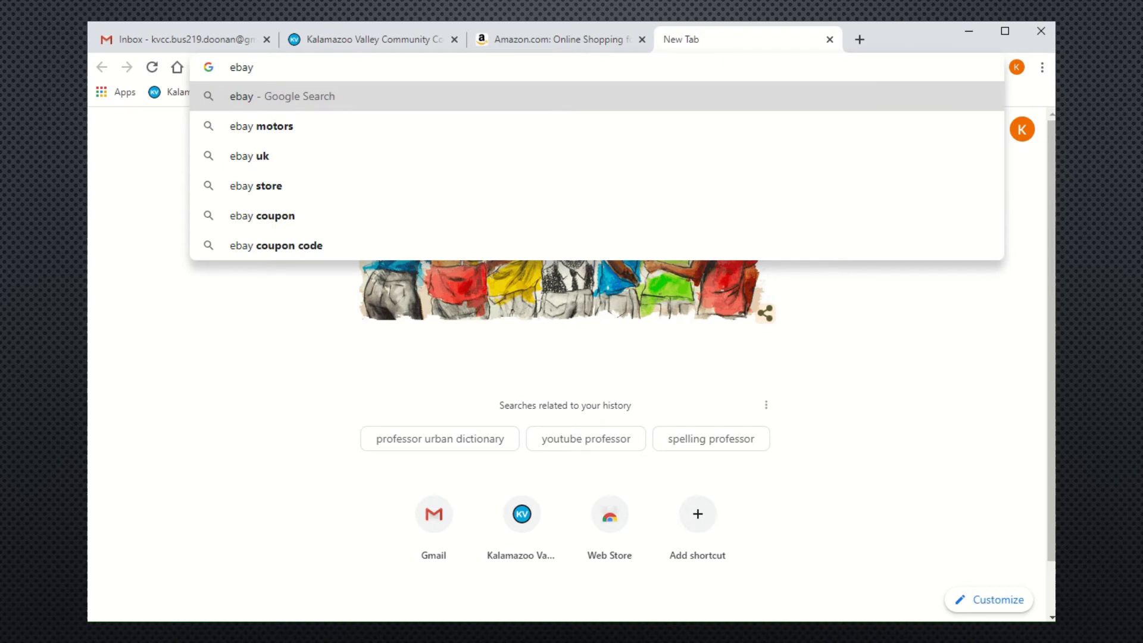
pyautogui.press('Return')
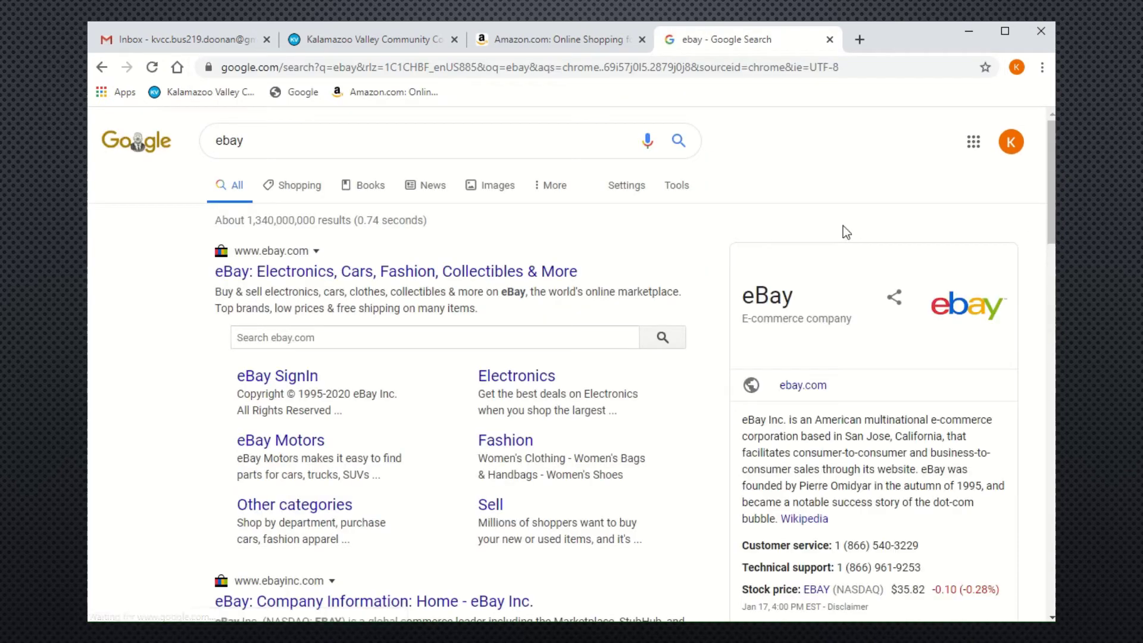
pyautogui.click(506, 275)
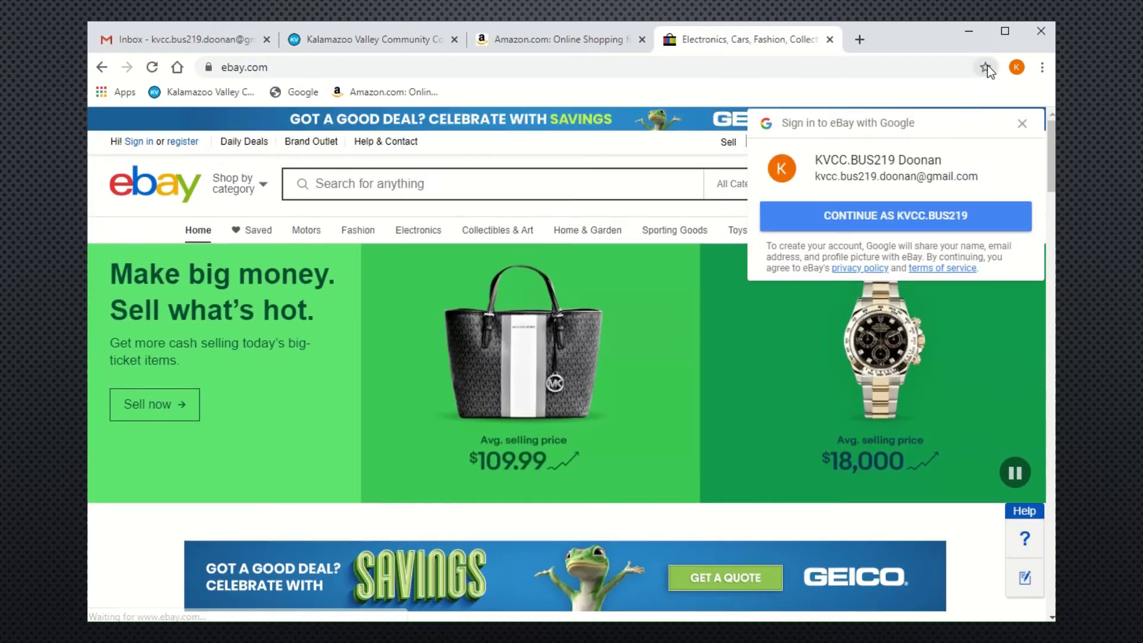
pyautogui.click(985, 68)
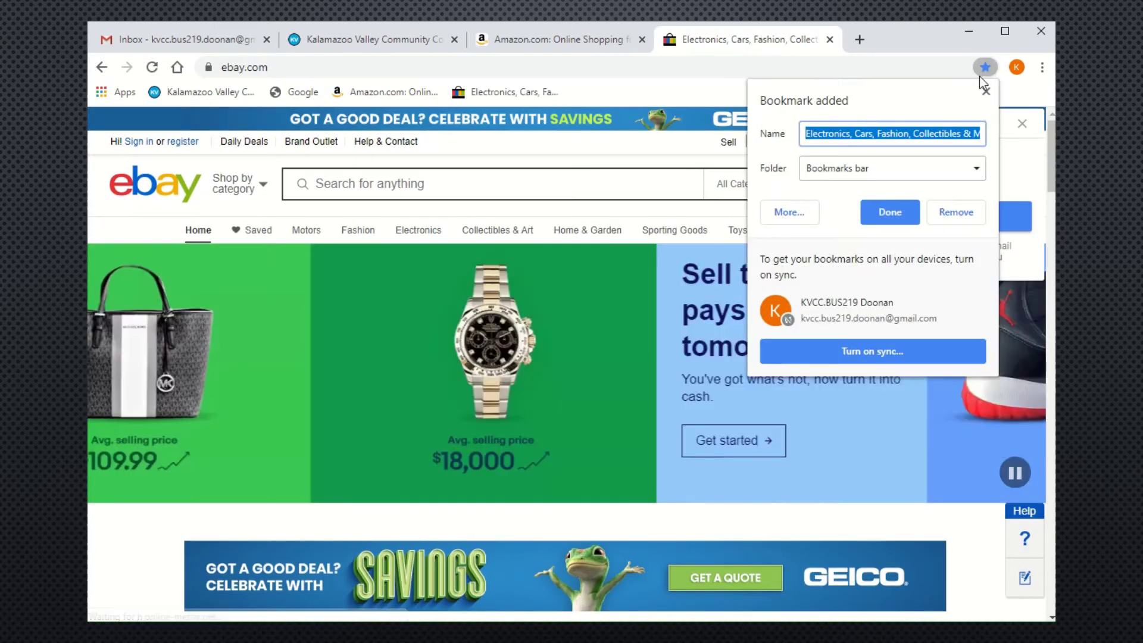
pyautogui.click(890, 213)
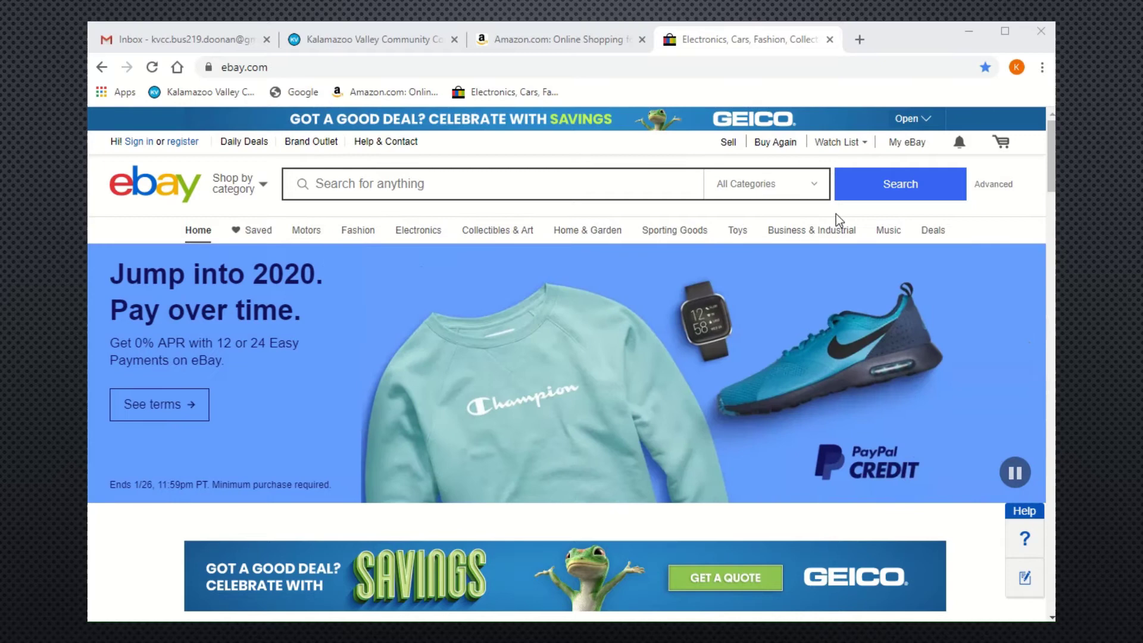
# Return to the kvcc.edu tab and snip the whole Chrome window showing the college homepage.
pyautogui.click(380, 42)
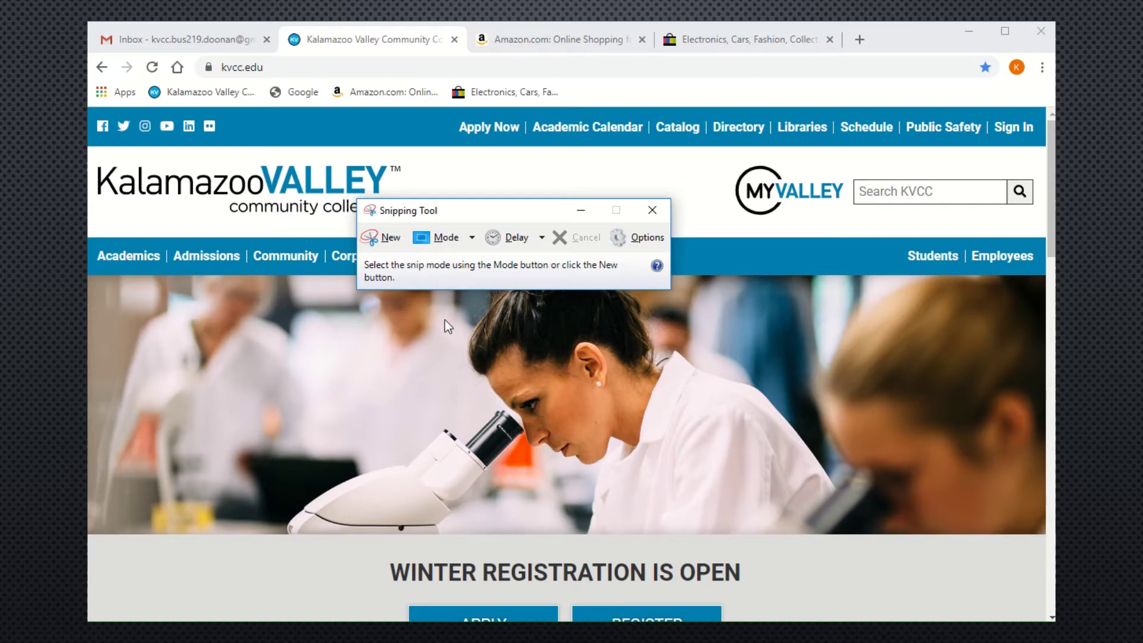
pyautogui.click(377, 239)
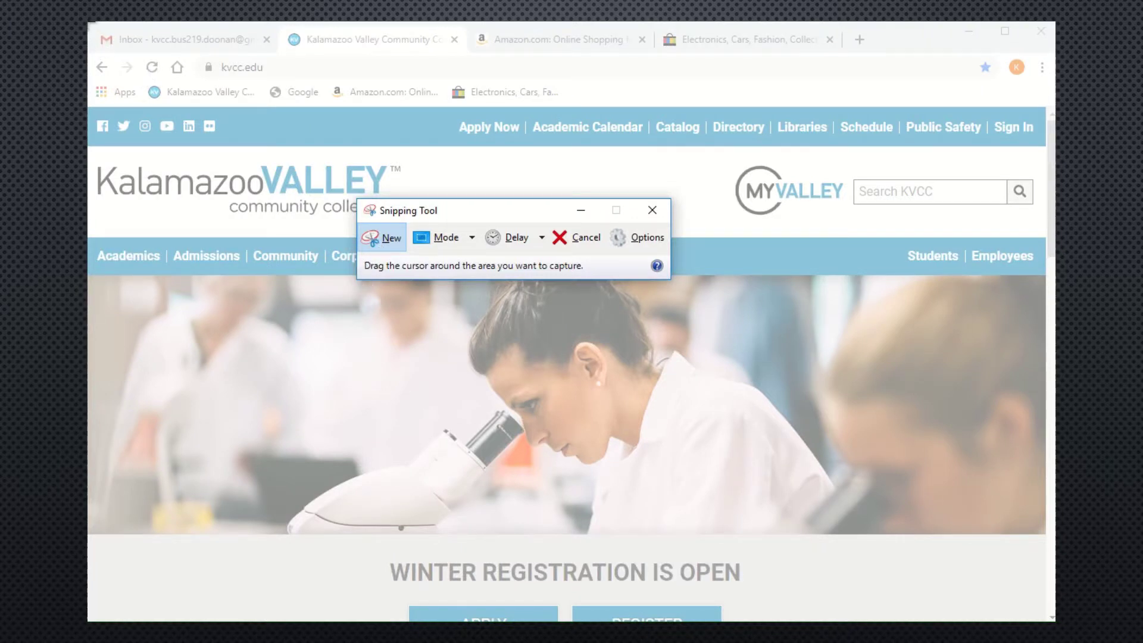
pyautogui.moveTo(87, 23); pyautogui.dragTo(1049, 617)
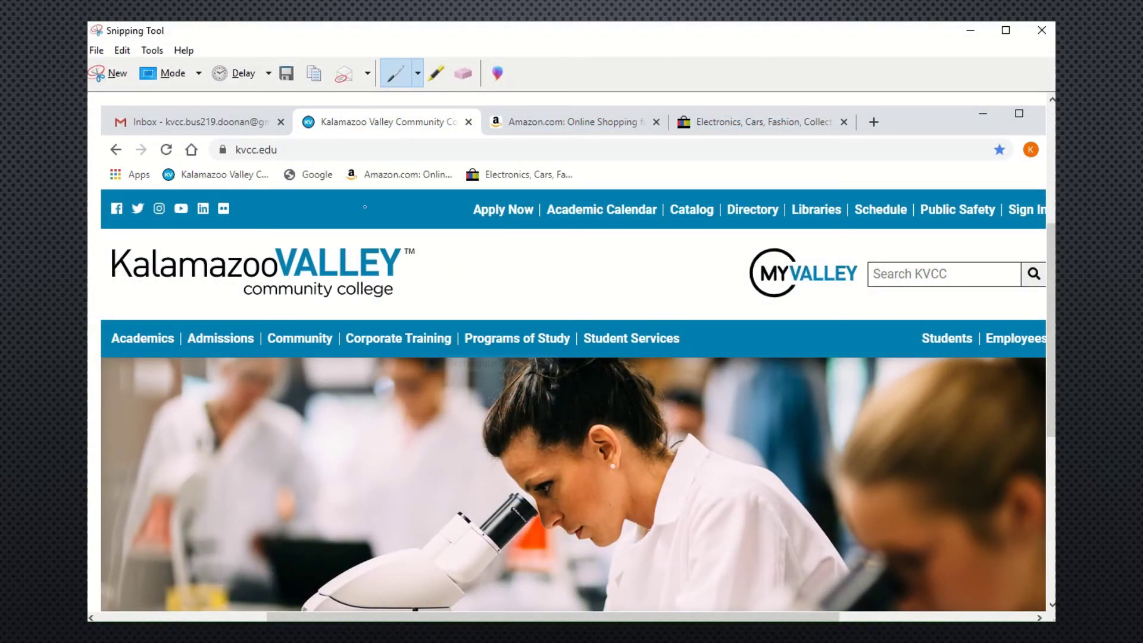
# Save the college homepage snip to Pictures as the PNG 'YOUR NAME - Week 3 - 1'.
pyautogui.click(285, 74)
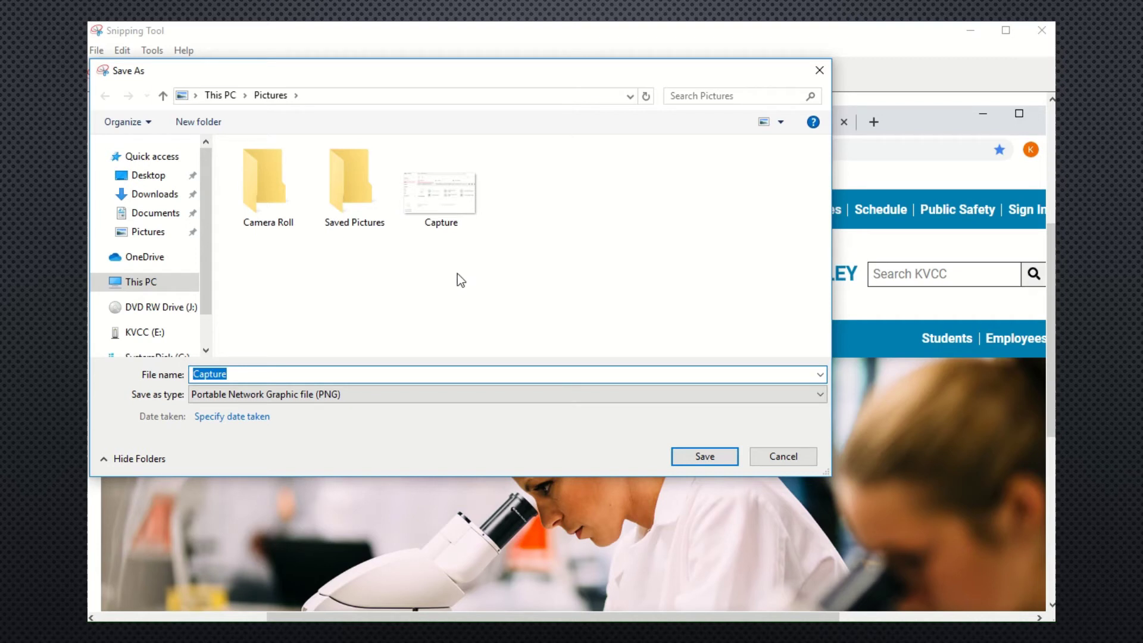
pyautogui.write('YOUR NAME - Week')
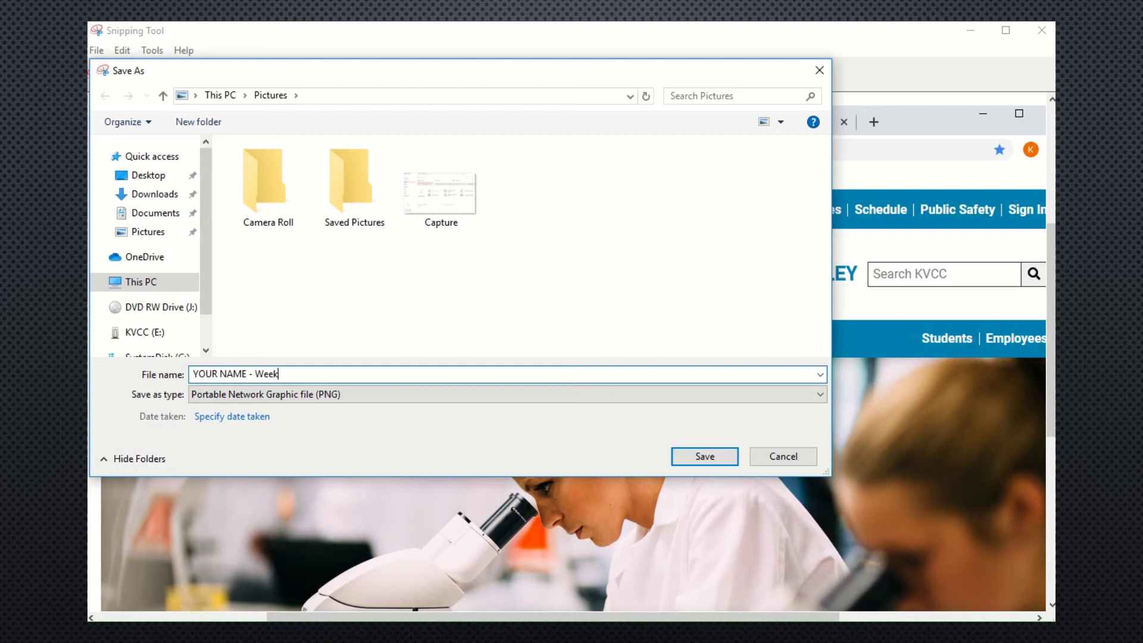
pyautogui.write(' 3 - 1')
pyautogui.click(696, 462)
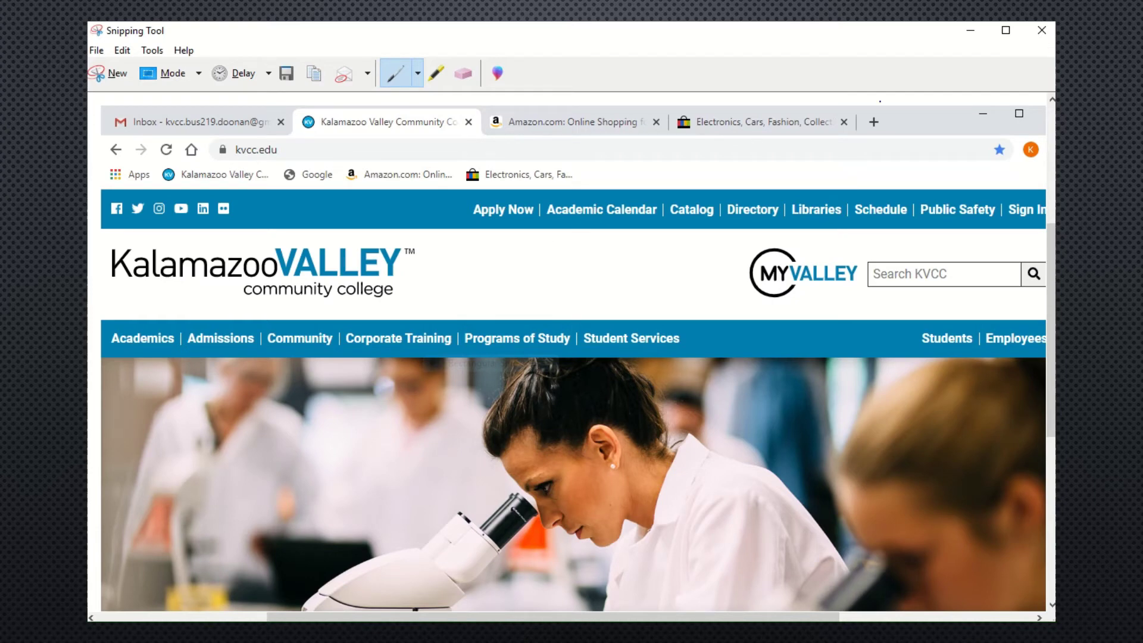
# Close Snipping Tool and the Electronics, Amazon and KVCC tabs, then open a new tab.
pyautogui.click(1041, 33)
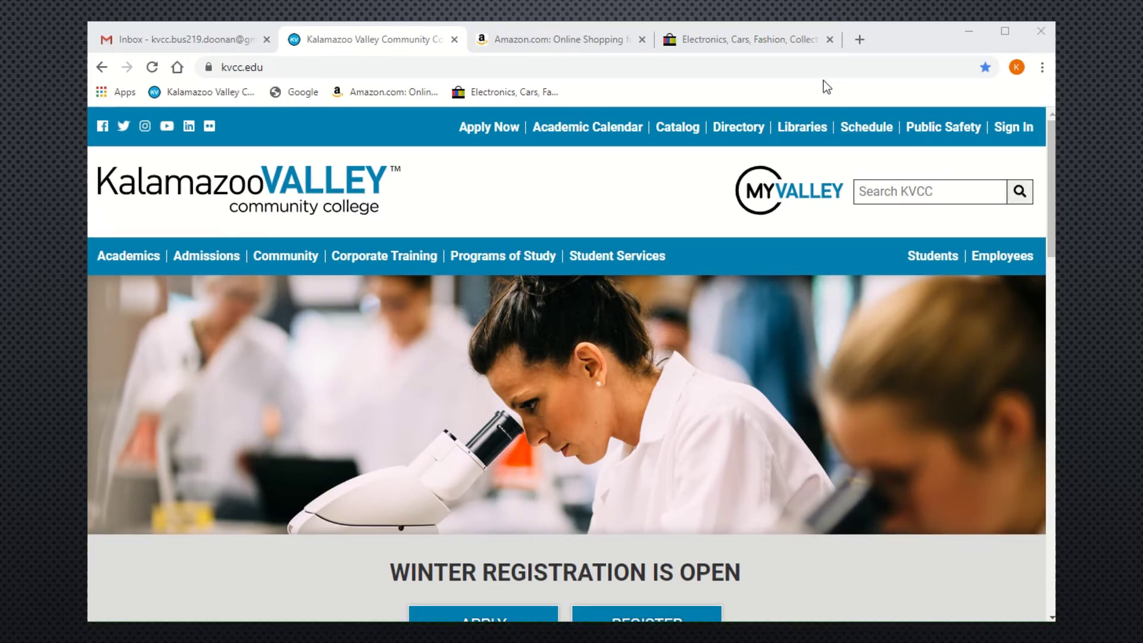
pyautogui.click(829, 40)
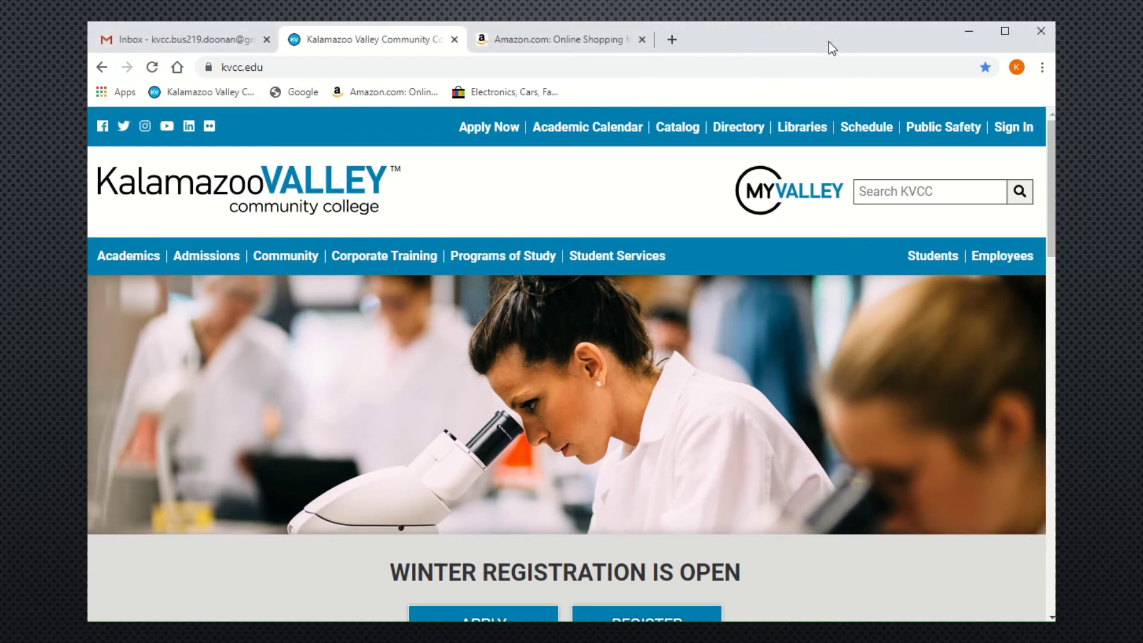
pyautogui.click(641, 40)
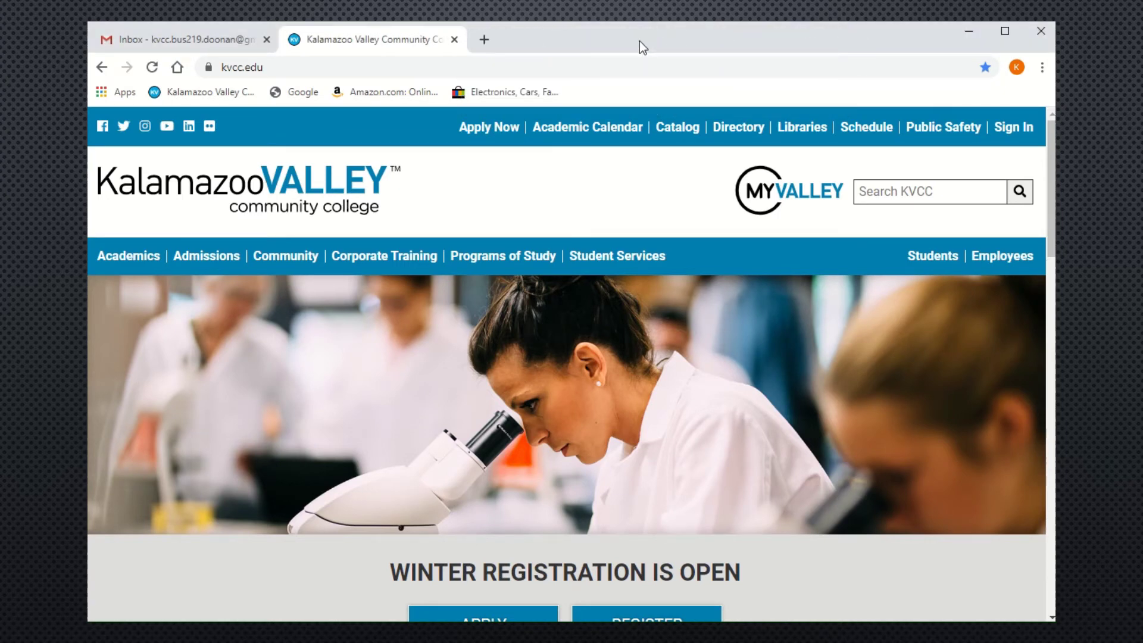
pyautogui.click(455, 40)
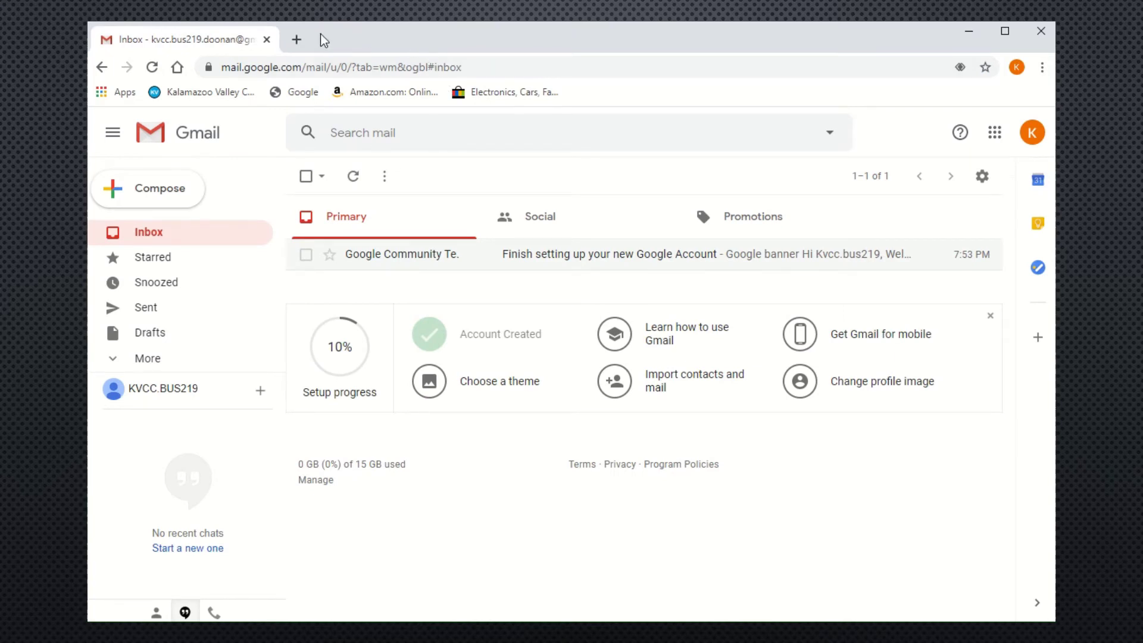
pyautogui.click(291, 46)
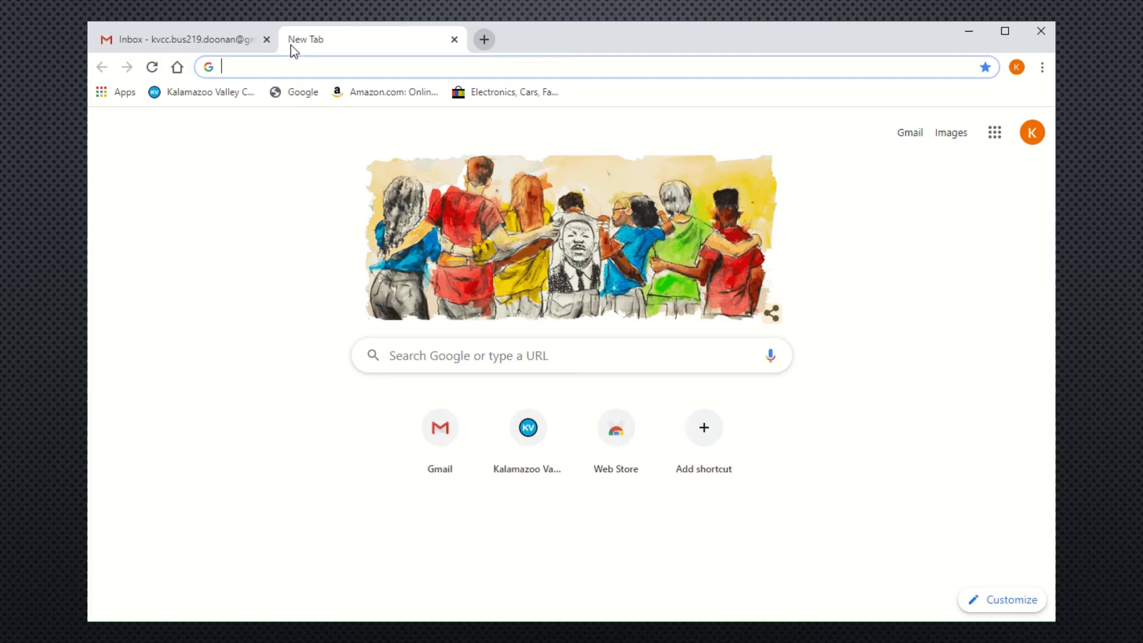
# Search Google for '2020 corvette' from the new tab.
pyautogui.click(453, 351)
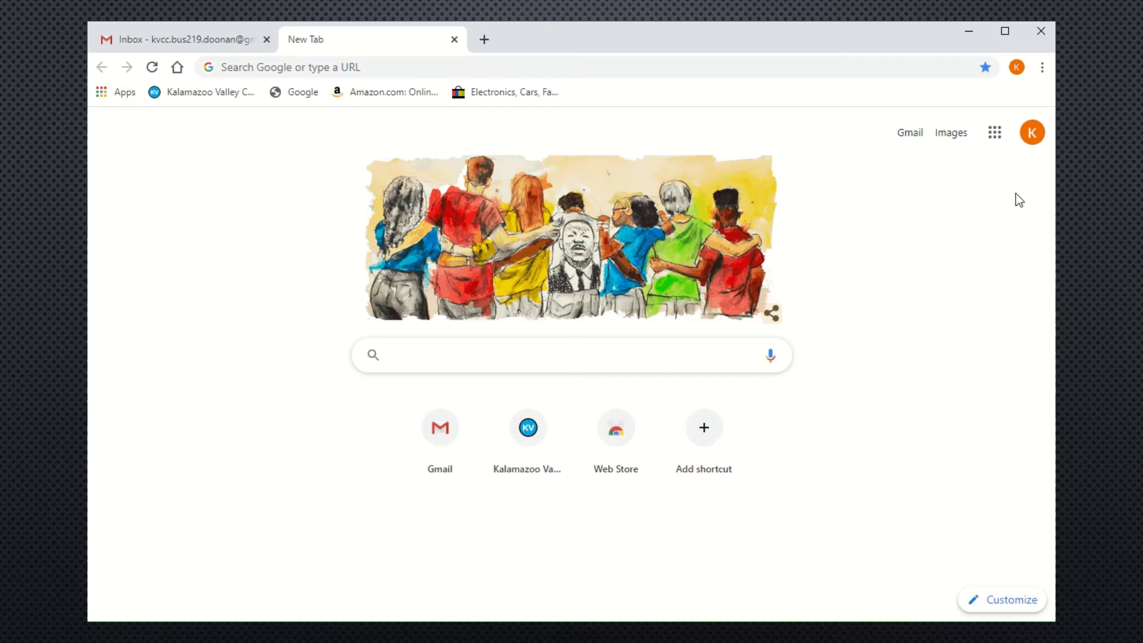
pyautogui.write('2020')
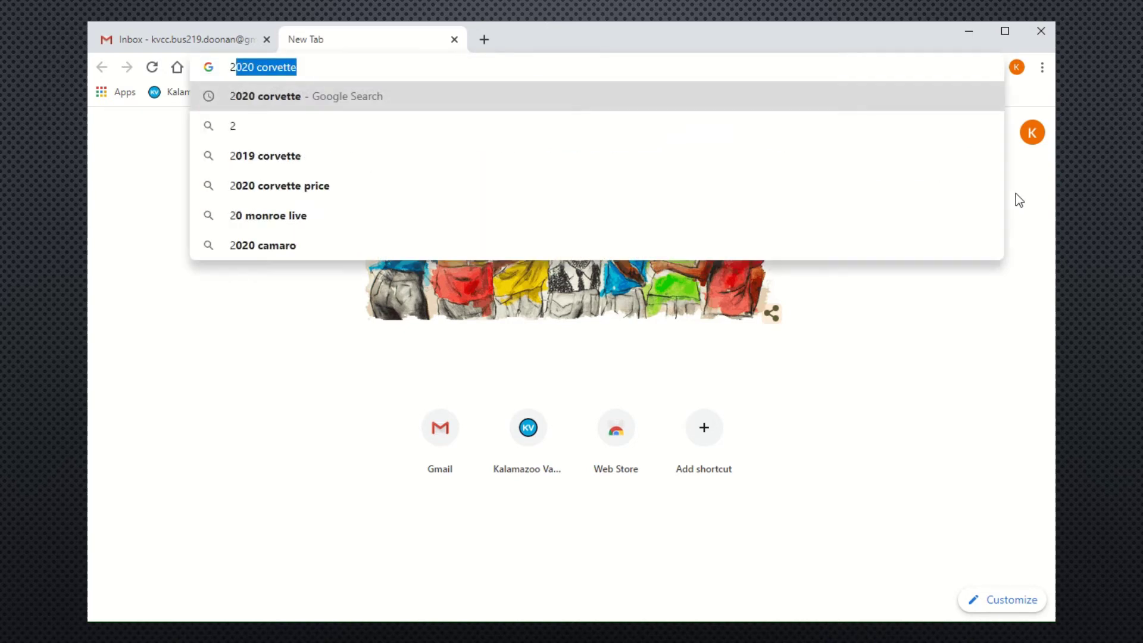
pyautogui.write(' corve')
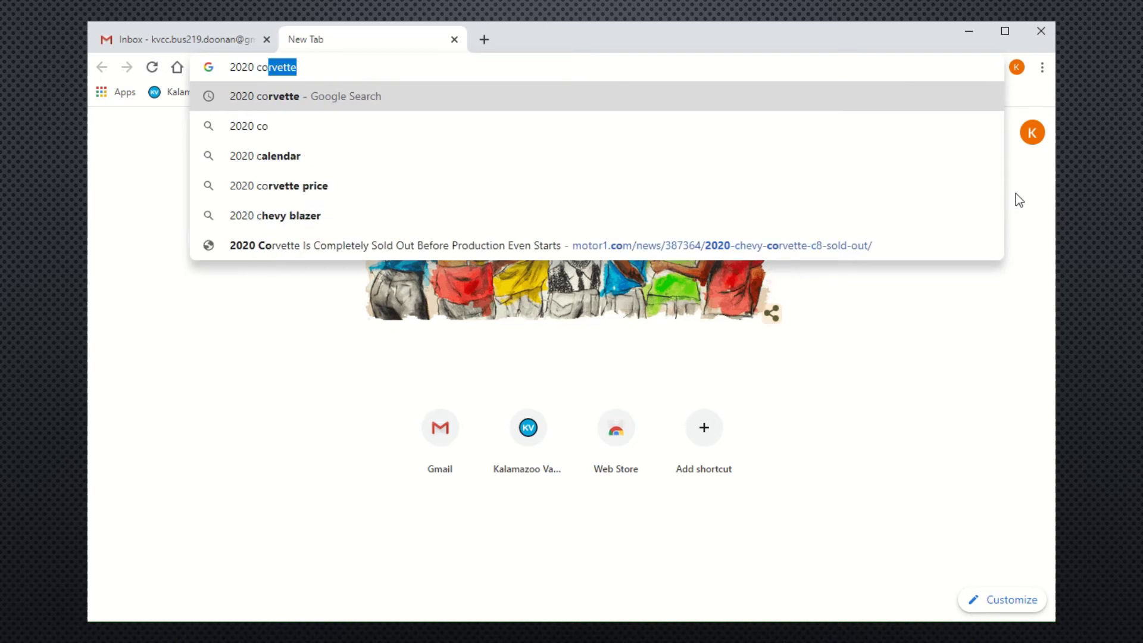
pyautogui.write('tte')
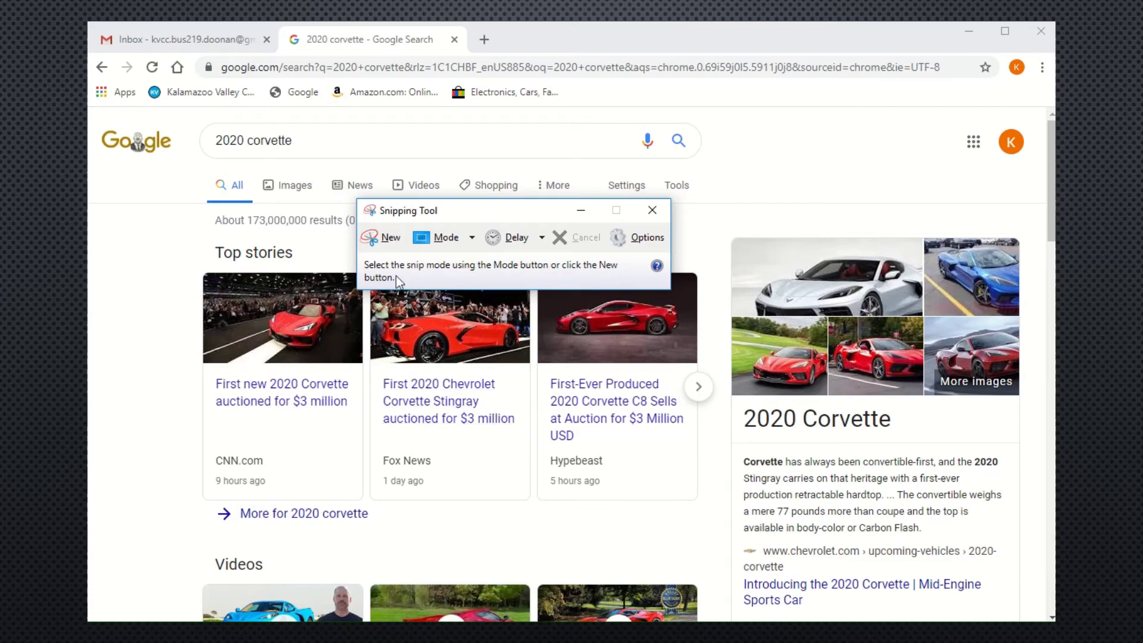
# Snip the 2020 corvette results page and save it as the PNG 'YOUR NAME - Week 3 - 2'.
pyautogui.click(387, 238)
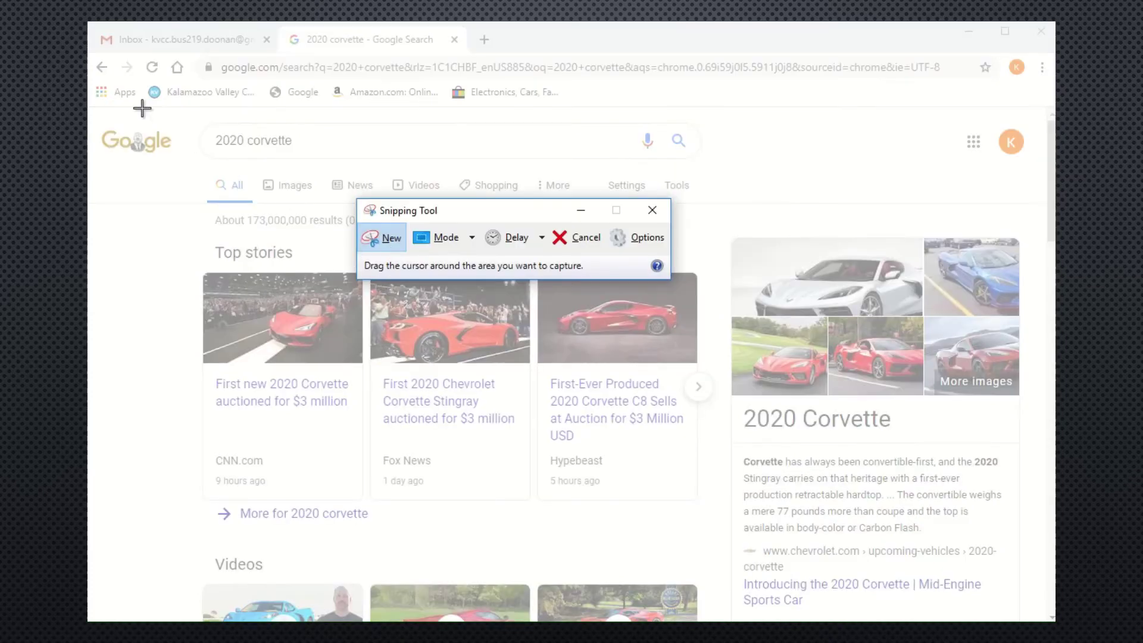
pyautogui.moveTo(89, 25); pyautogui.dragTo(1051, 617)
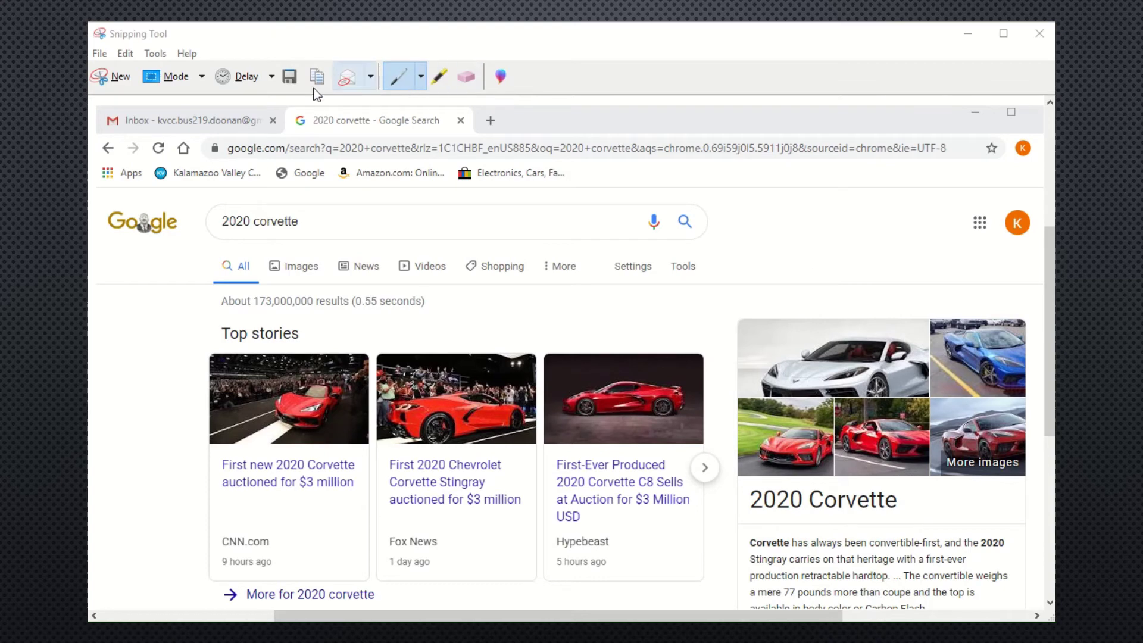
pyautogui.click(291, 80)
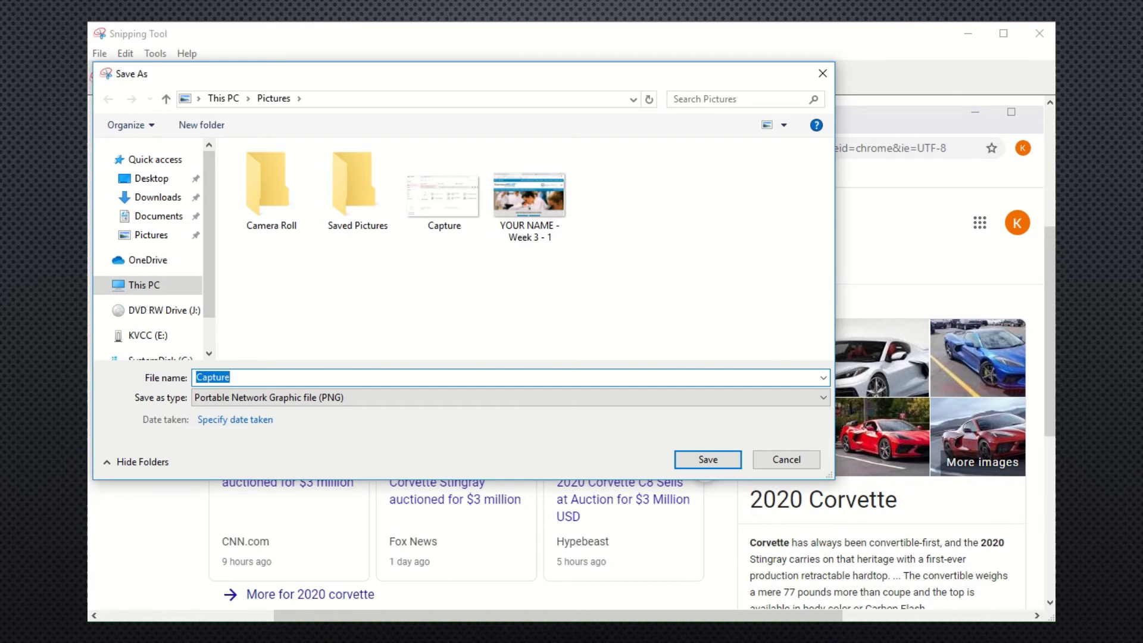
pyautogui.write('YOUR NAM')
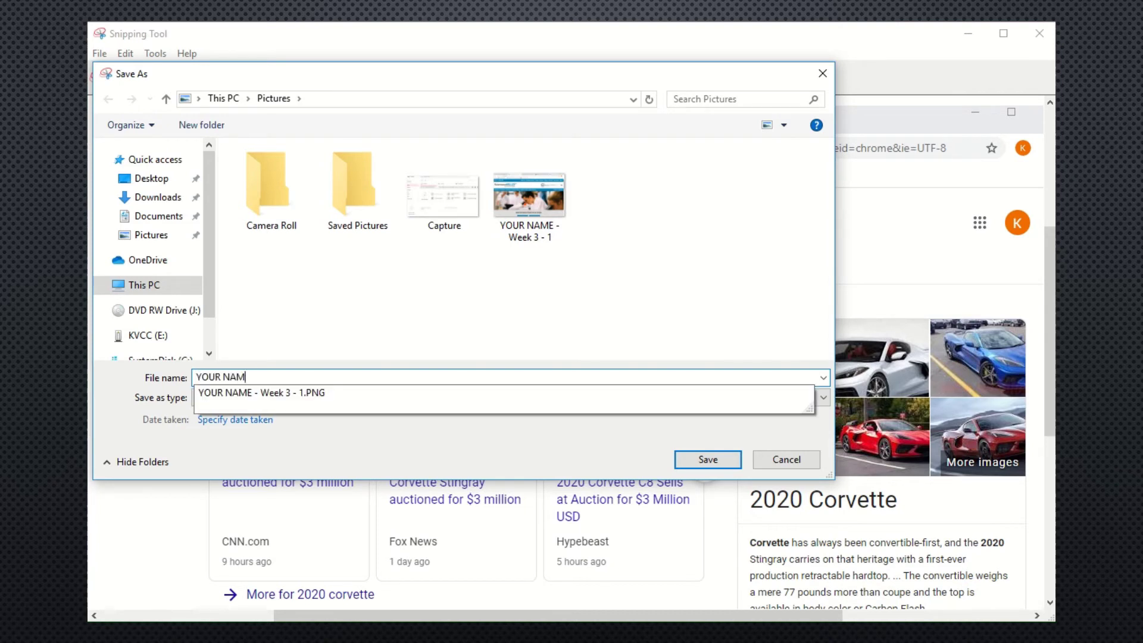
pyautogui.write('E - Week 3 - 2')
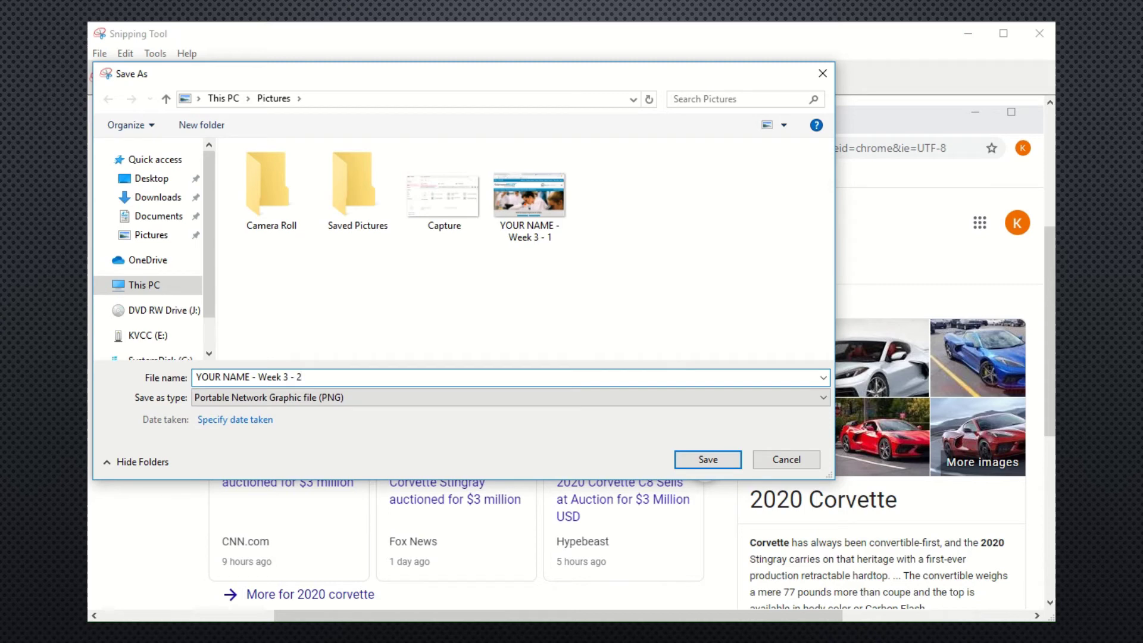
pyautogui.click(723, 459)
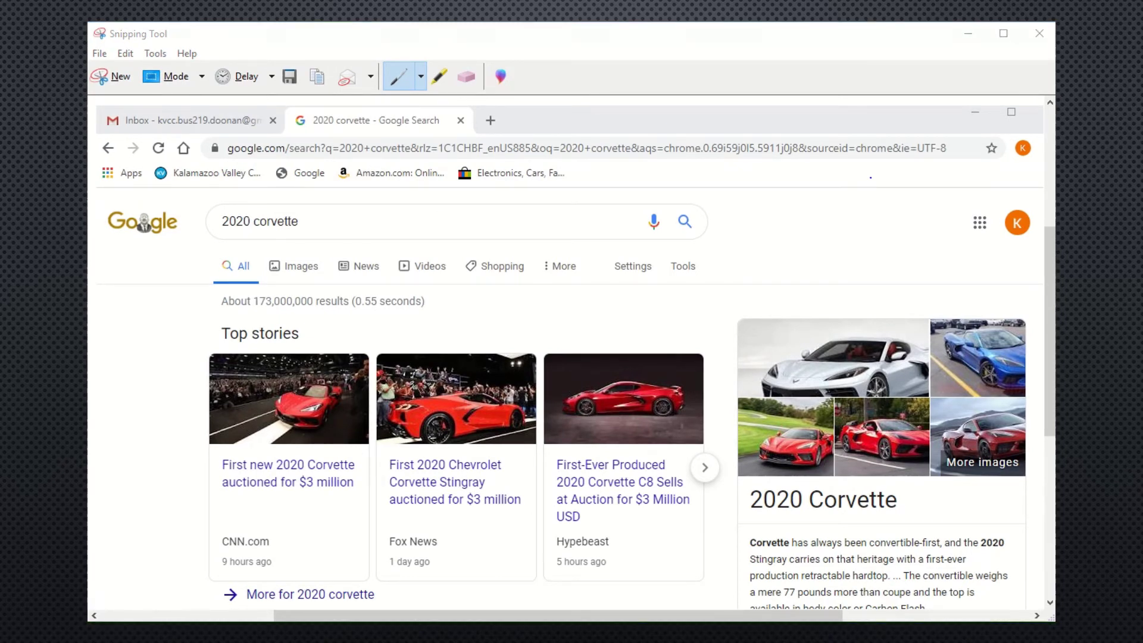
# Switch the 2020 corvette search to Google Images and snip the image results page.
pyautogui.click(1039, 34)
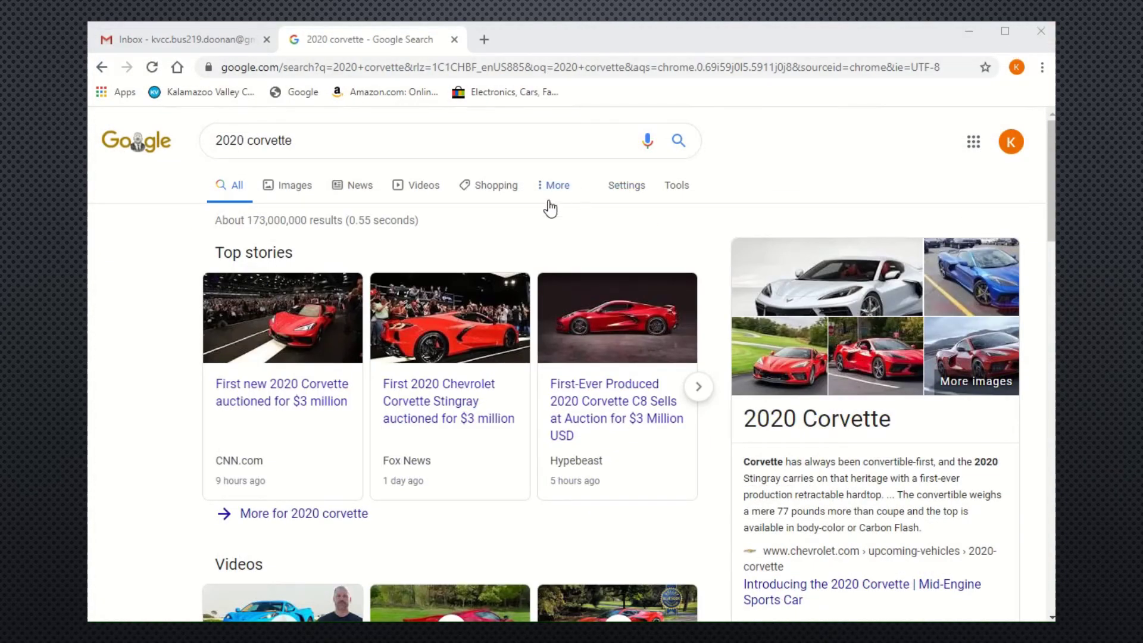
pyautogui.click(293, 192)
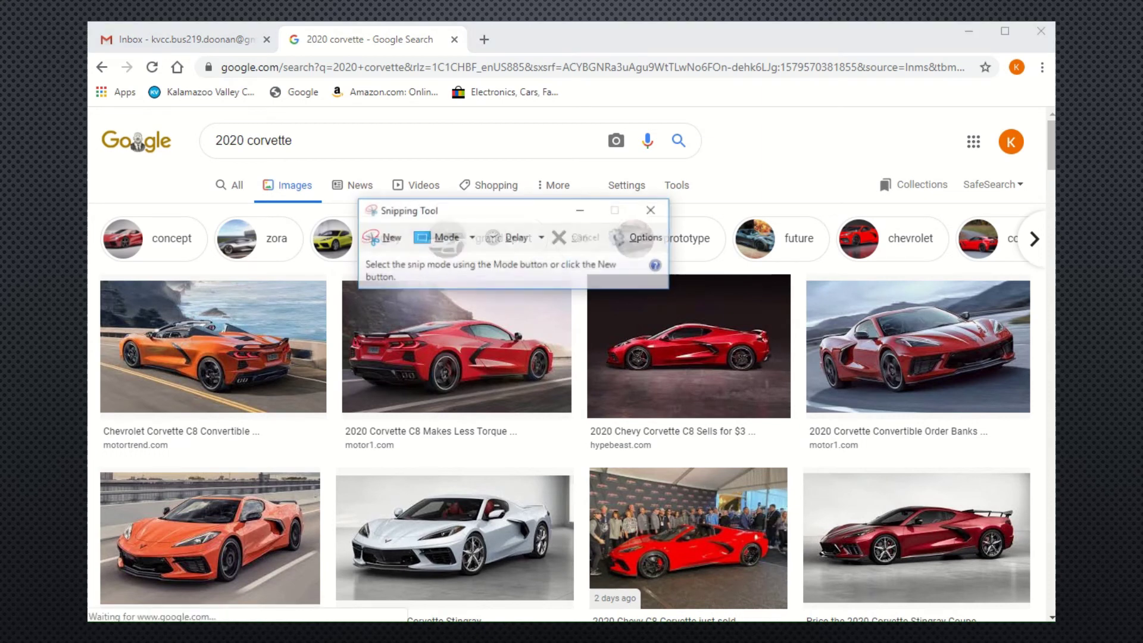
pyautogui.click(390, 239)
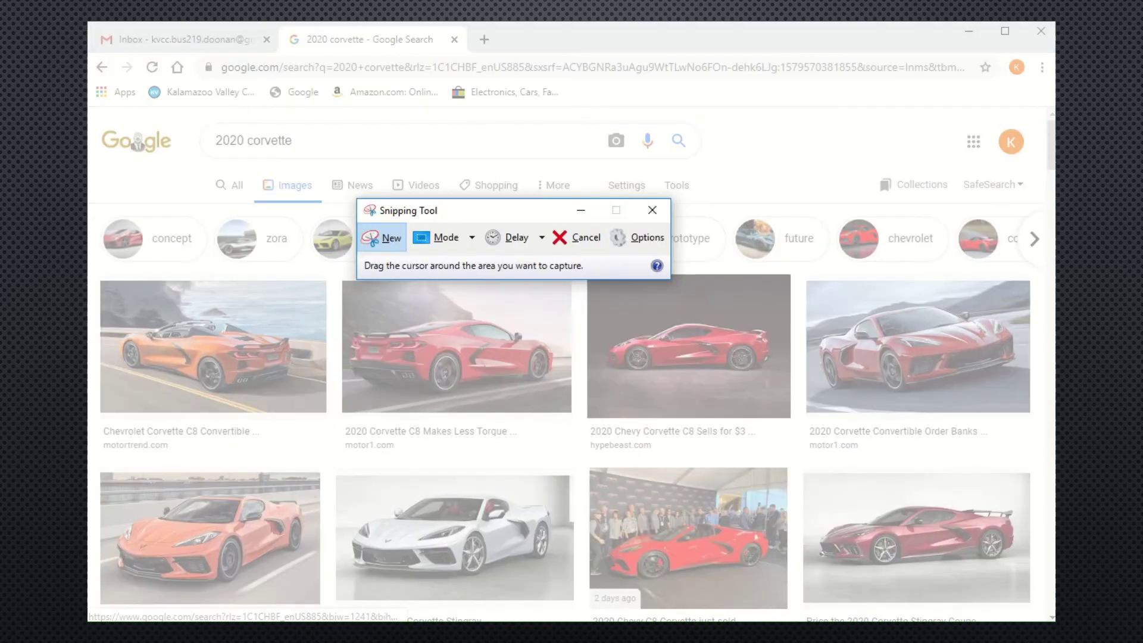
pyautogui.moveTo(88, 22); pyautogui.dragTo(1049, 616)
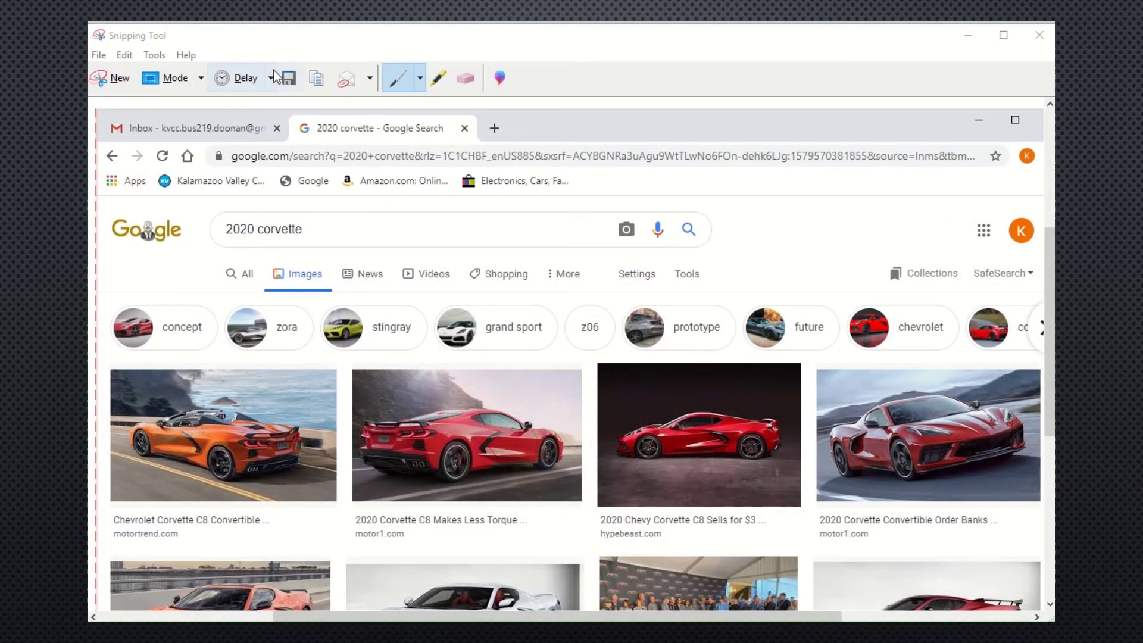
# Save the image-results snip to Pictures as the PNG 'YOUR NAME - Week 3 -3'.
pyautogui.click(287, 78)
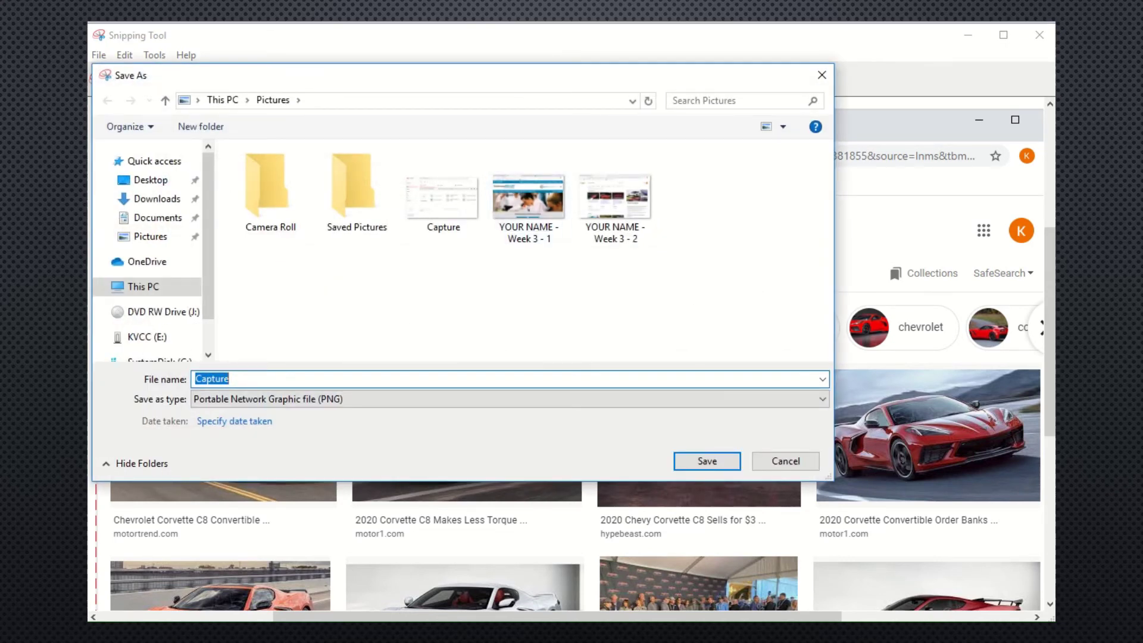
pyautogui.write('YOUR N')
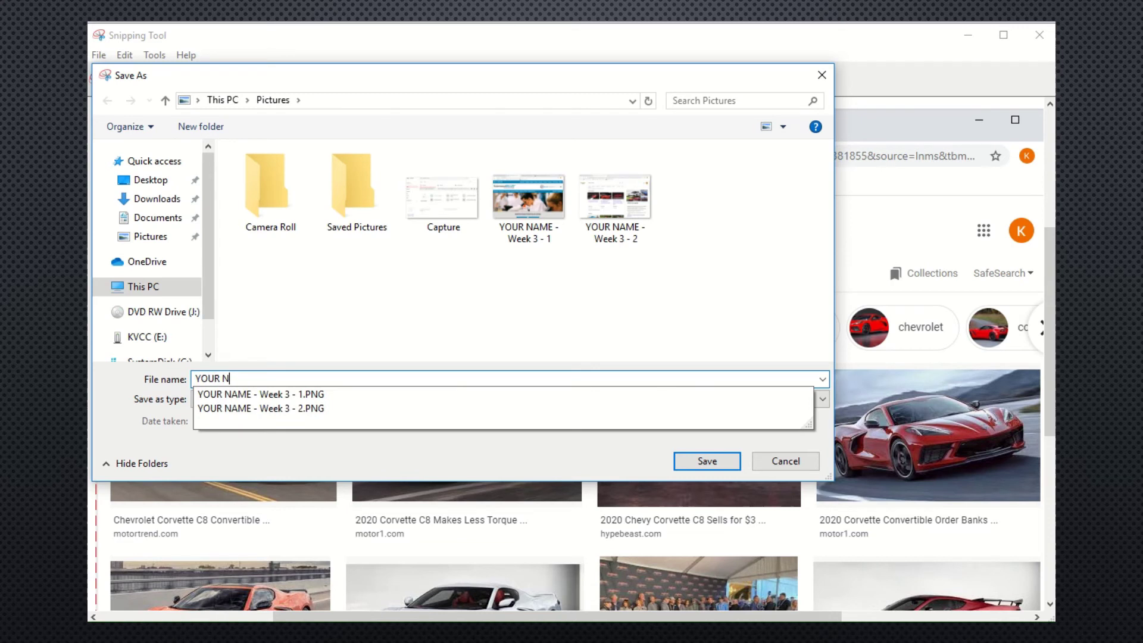
pyautogui.write('AME - Week 3 -3')
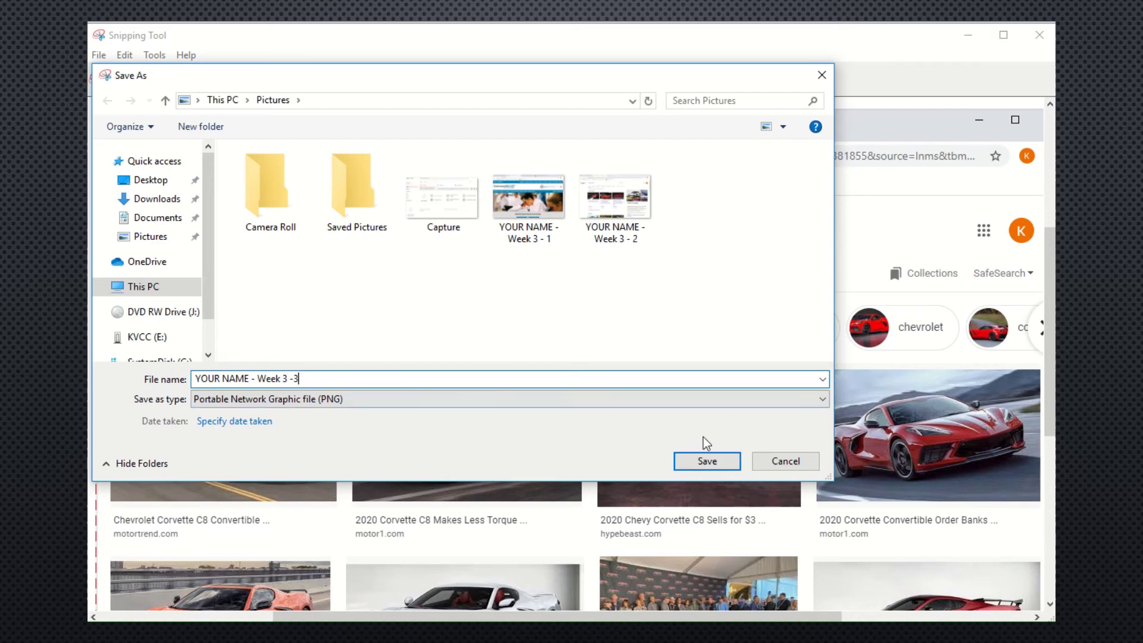
pyautogui.click(699, 463)
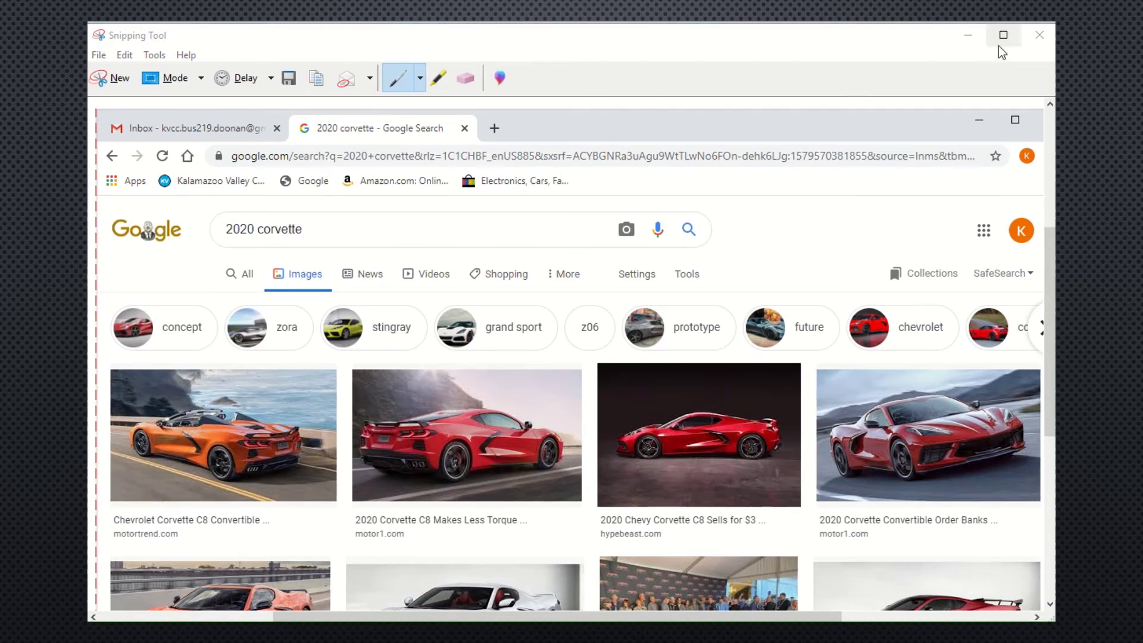
# Switch to the 2020 corvette News results and create an email alert from the bottom link.
pyautogui.click(1038, 34)
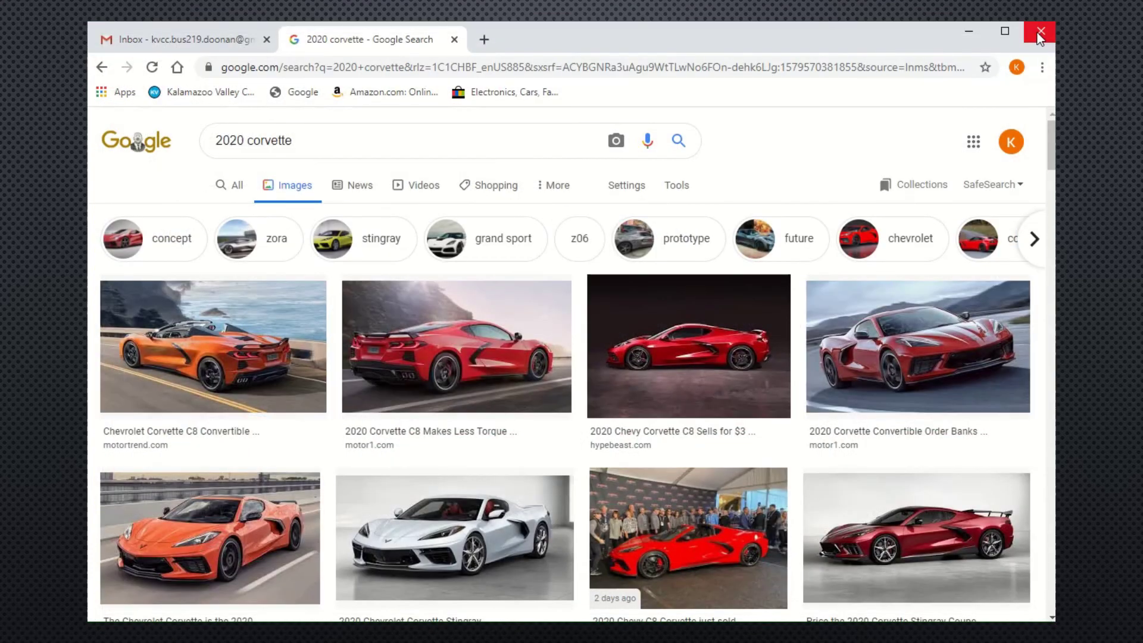
pyautogui.click(358, 191)
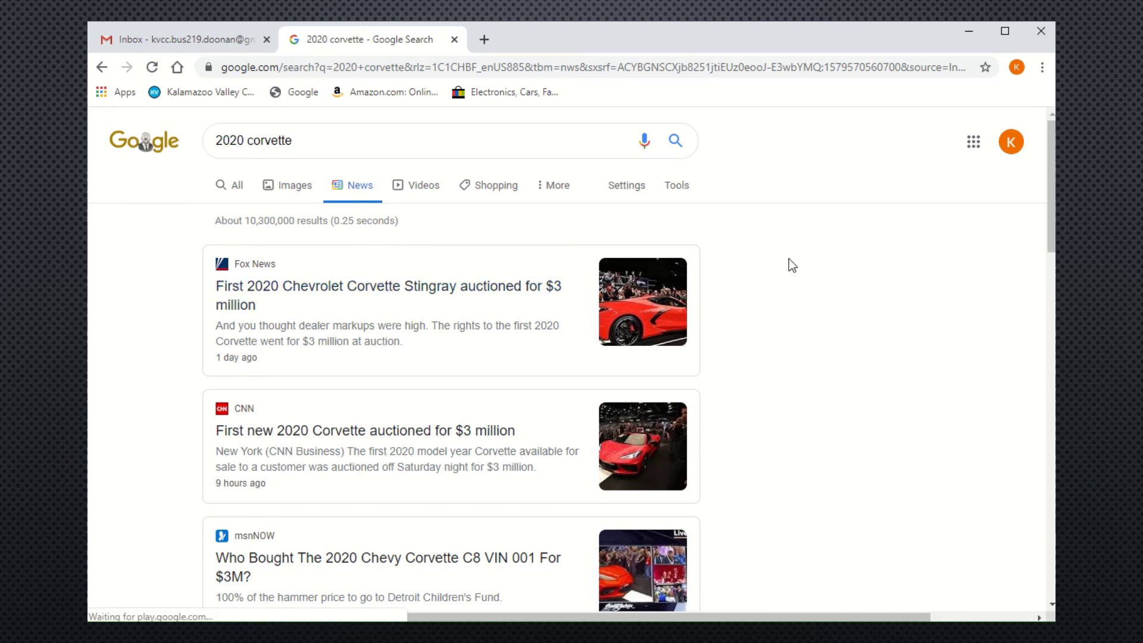
pyautogui.scroll(-5, 789, 262)
pyautogui.scroll(-14, 792, 264)
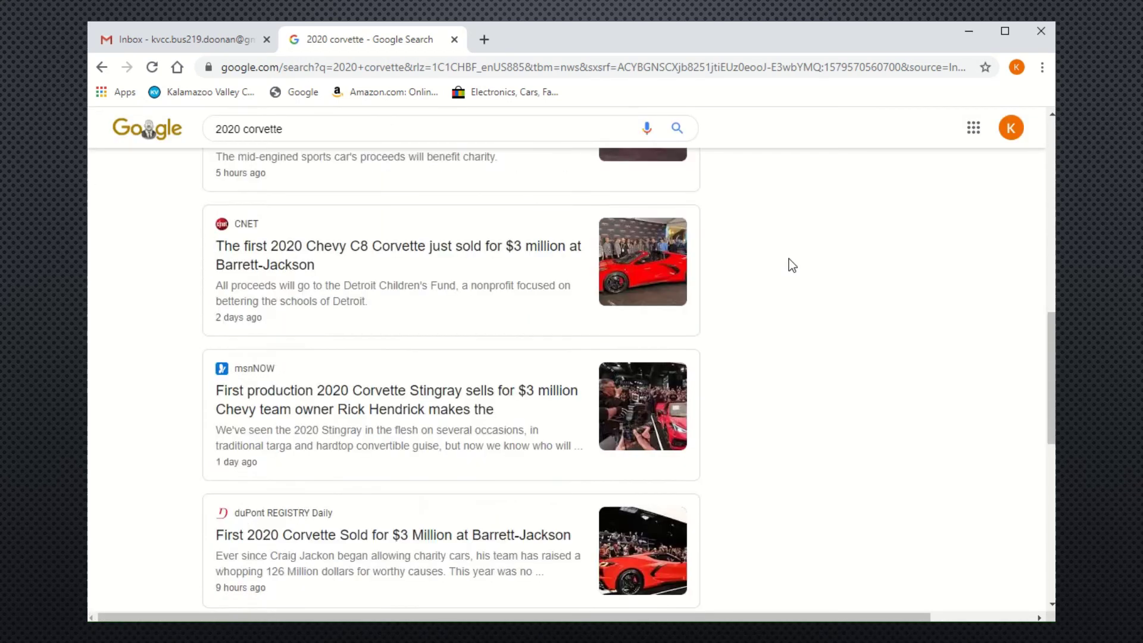
pyautogui.scroll(-1, 792, 265)
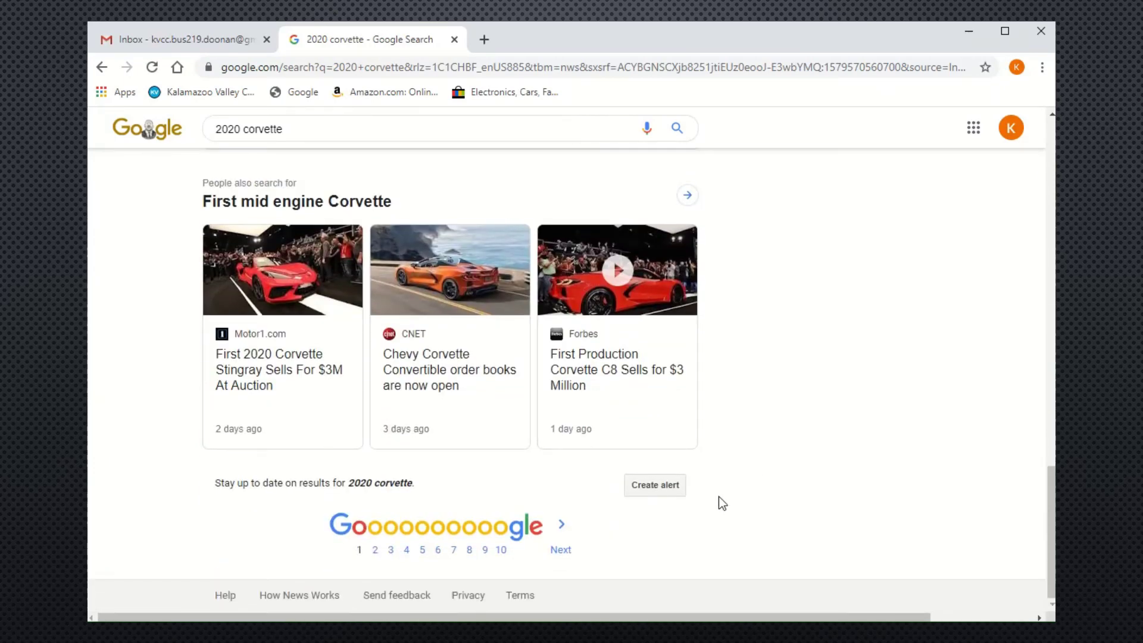
pyautogui.click(653, 487)
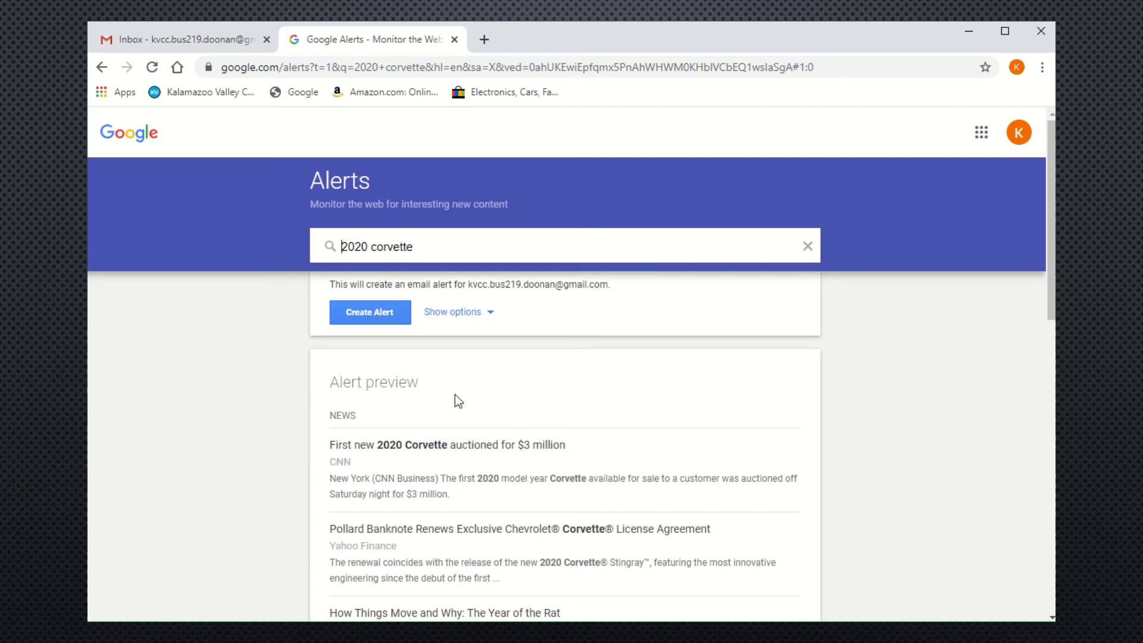
pyautogui.click(372, 311)
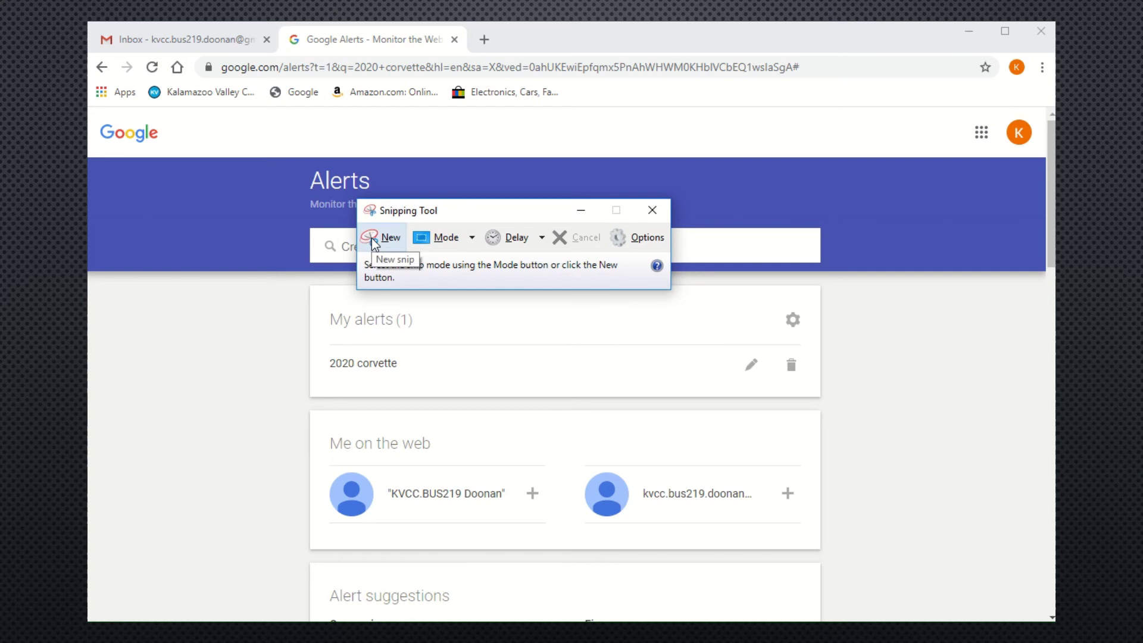
# Snip the Google Alerts page, save it as PNG 'YOUR NAME - Week 3 - 4', and close Snipping Tool.
pyautogui.click(372, 238)
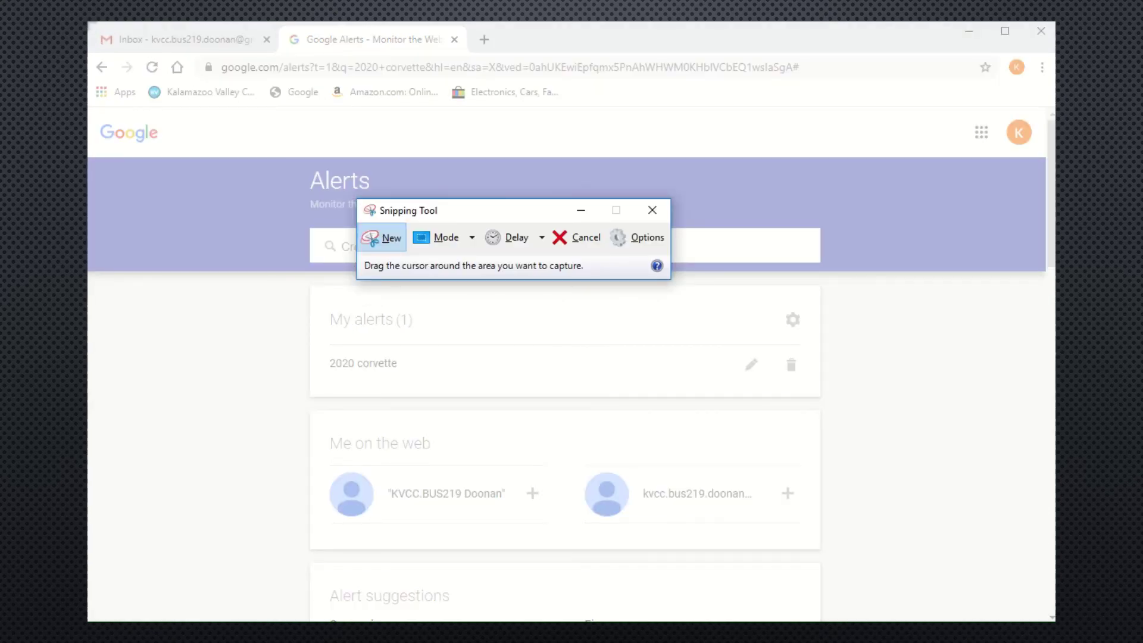
pyautogui.moveTo(458, 365); pyautogui.dragTo(1052, 616)
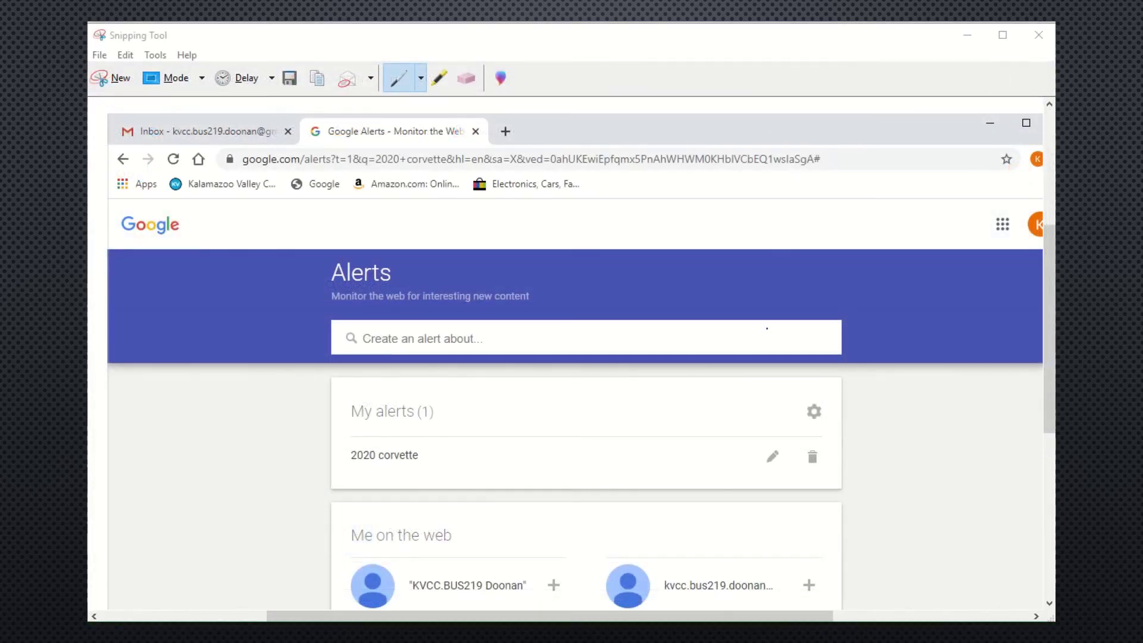
pyautogui.click(291, 79)
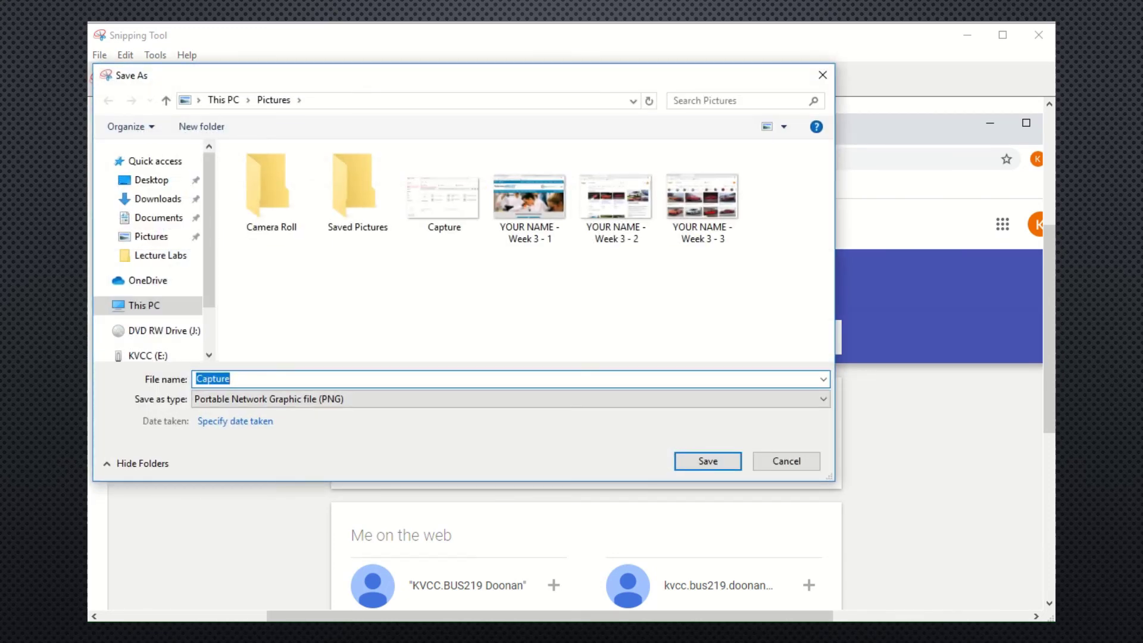
pyautogui.write('YOUR ')
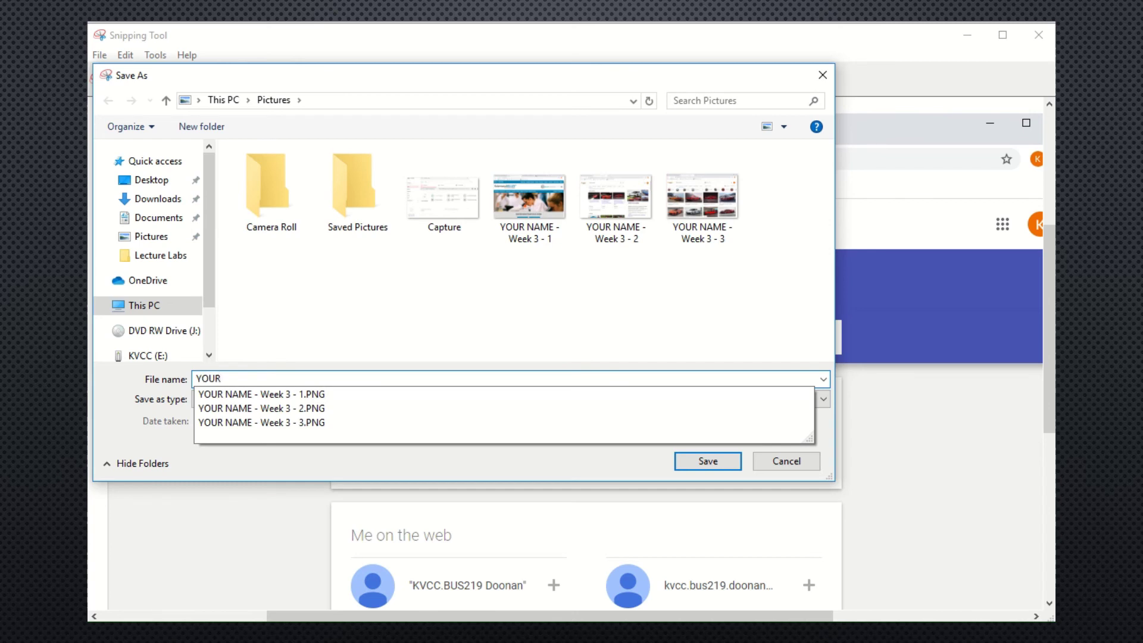
pyautogui.write('NAME - Week 3 - 4')
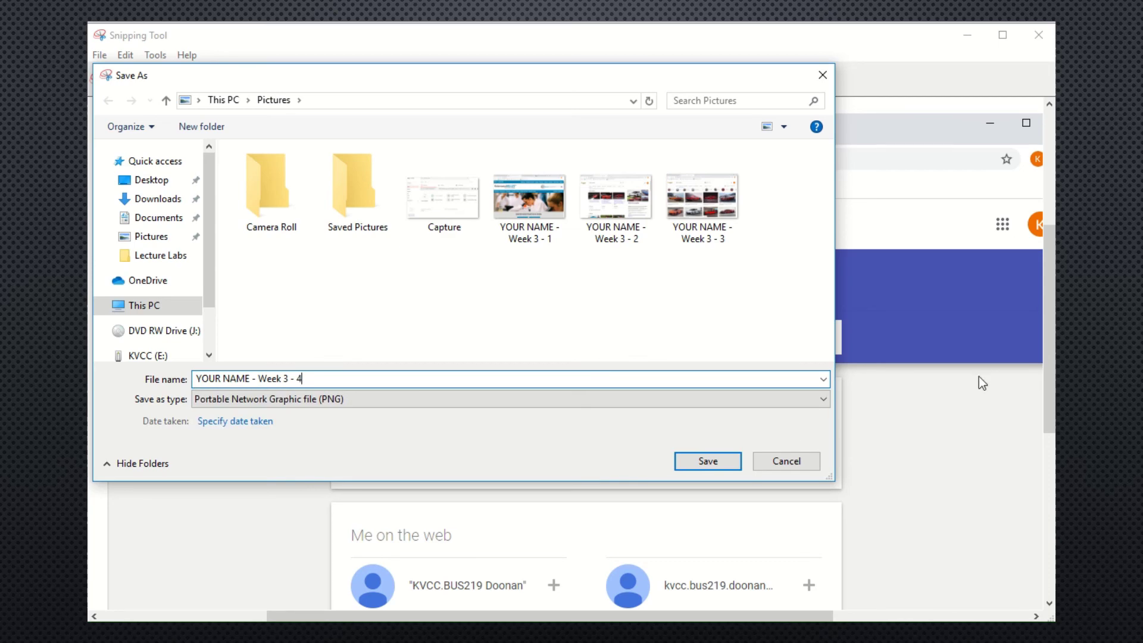
pyautogui.click(721, 462)
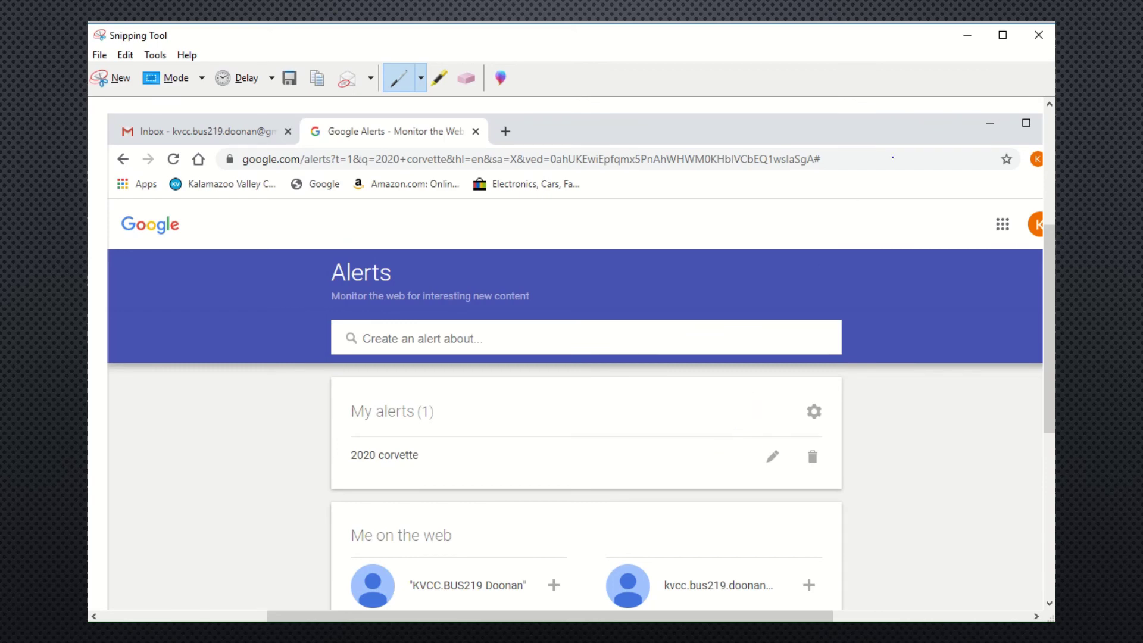
pyautogui.click(1048, 45)
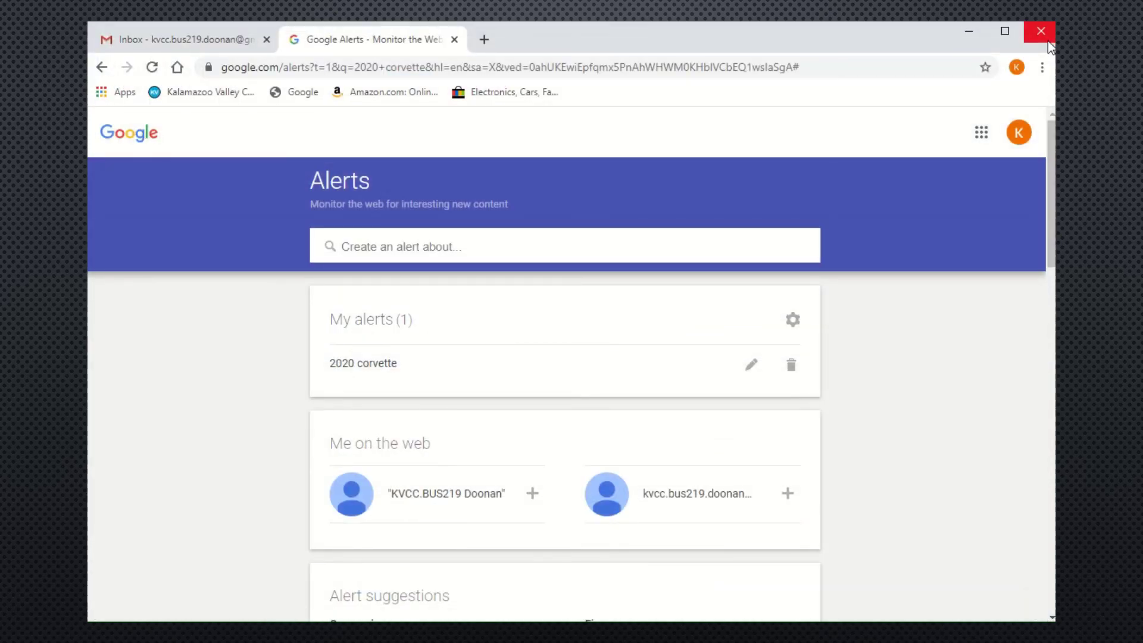
# Close the Alerts tab and read the 'Google Alert - 2020 corvette' email in the Inbox.
pyautogui.click(455, 39)
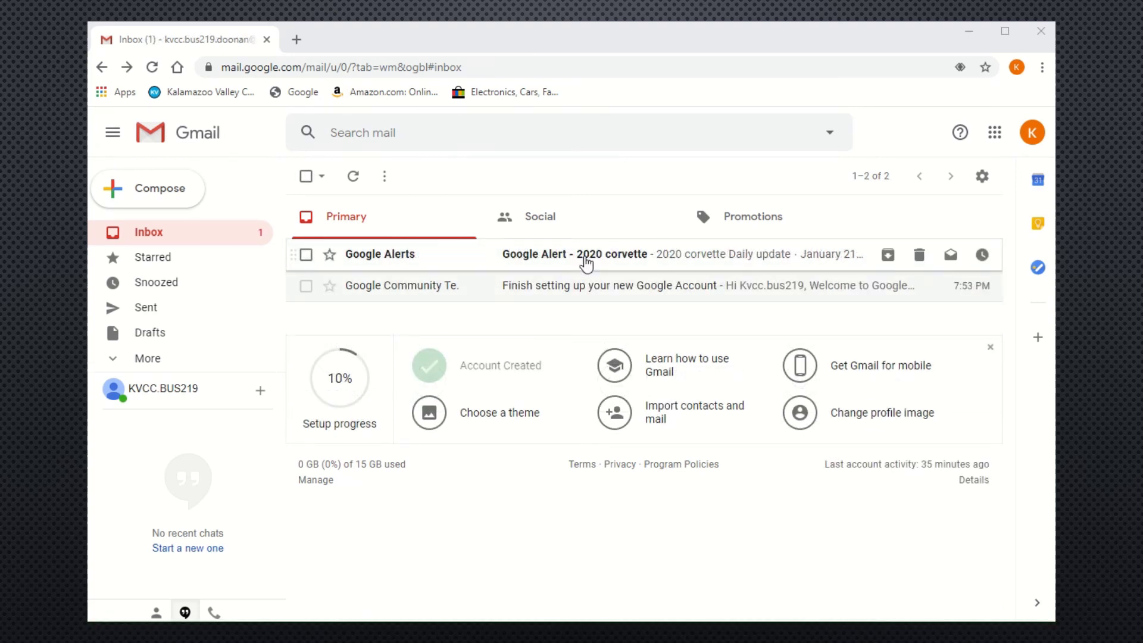
pyautogui.click(586, 262)
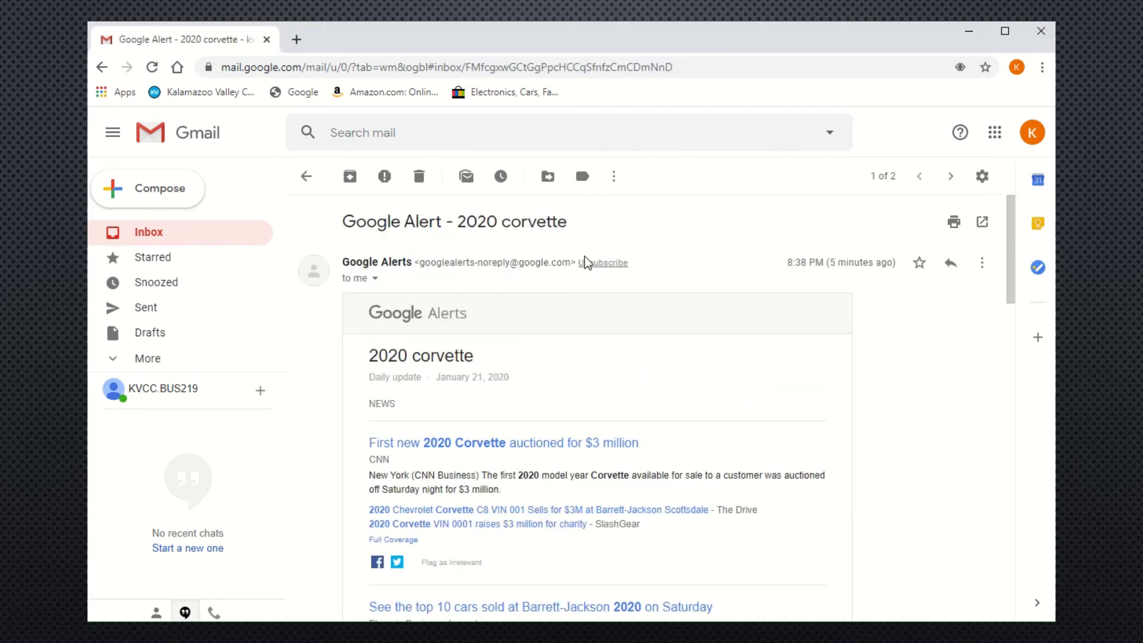
pyautogui.scroll(-5, 766, 369)
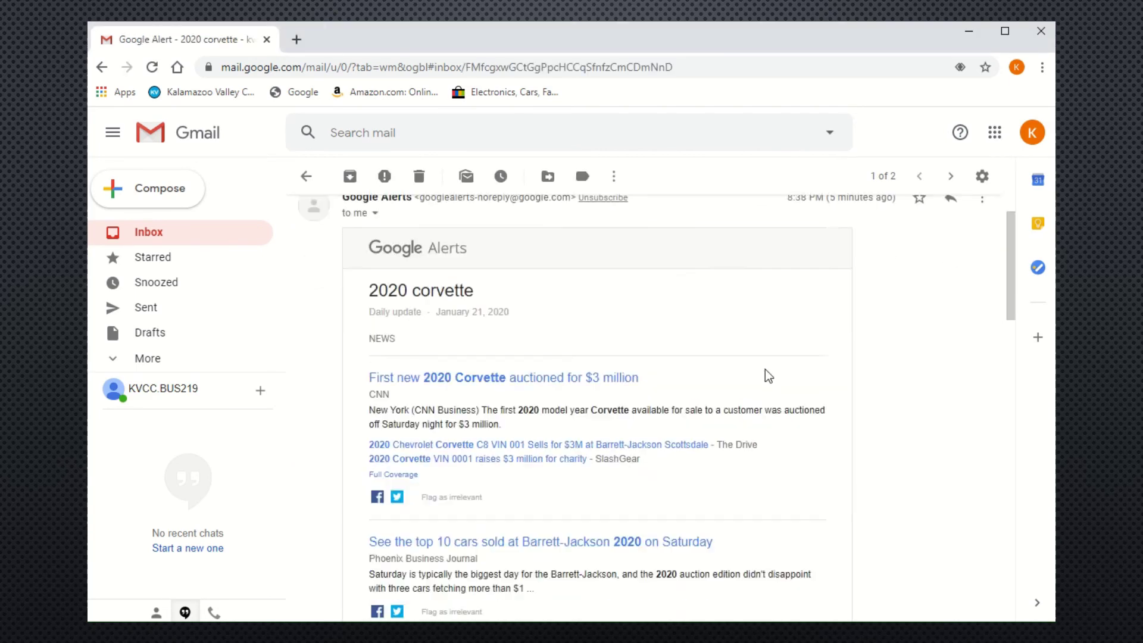
pyautogui.scroll(-12, 766, 369)
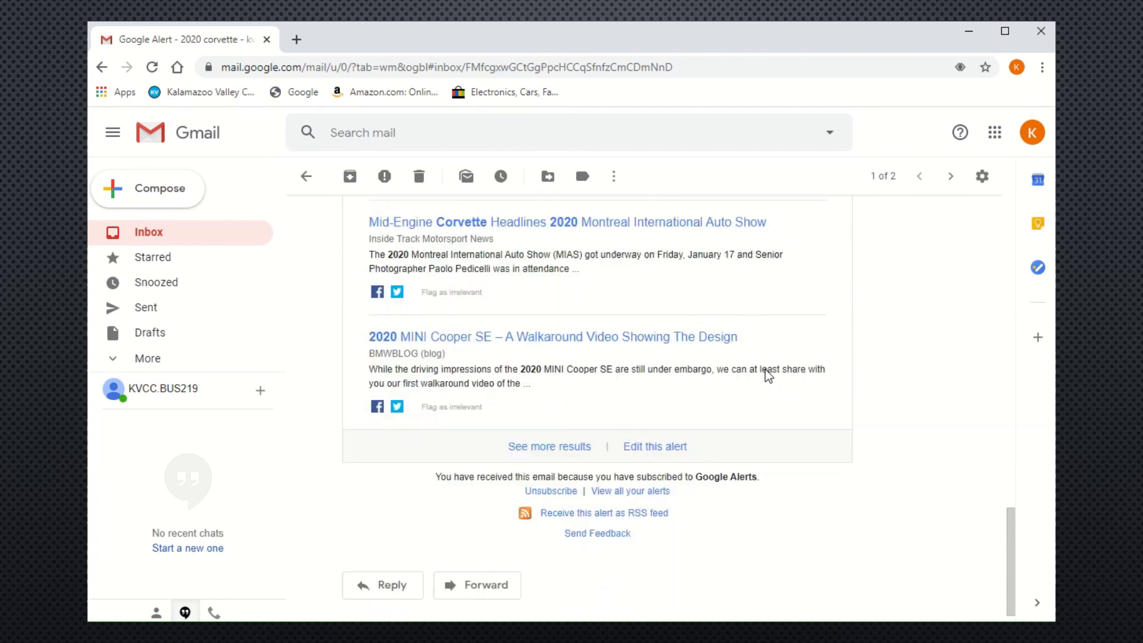
pyautogui.scroll(15, 766, 369)
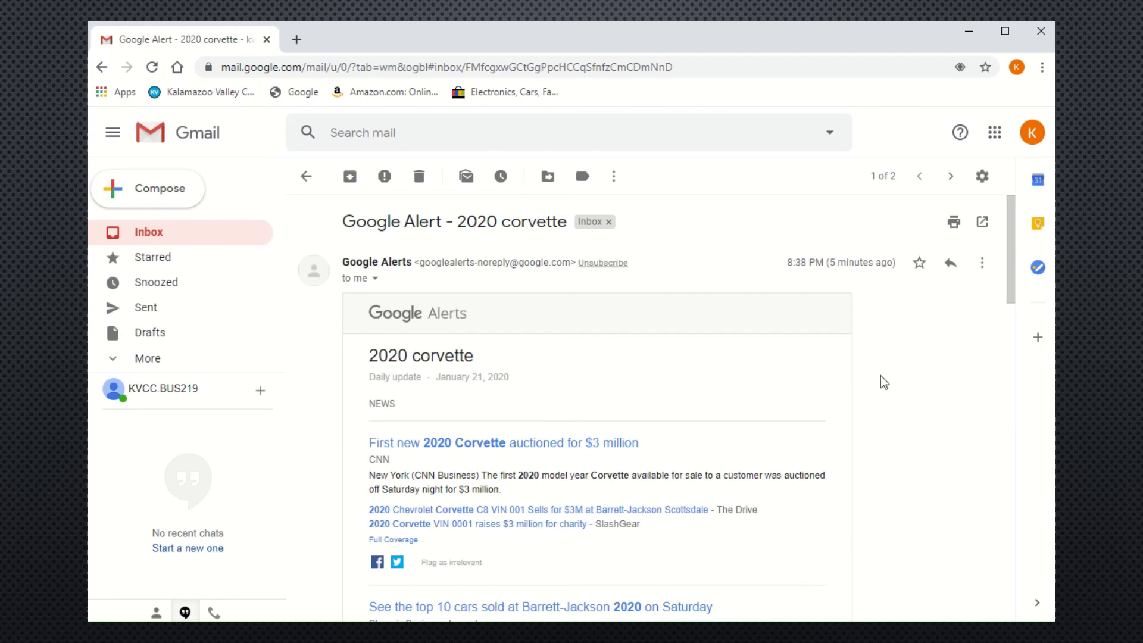
# Forward the 2020 corvette Google Alert email, addressed to the instructor's e-mail from the suggestions.
pyautogui.click(982, 264)
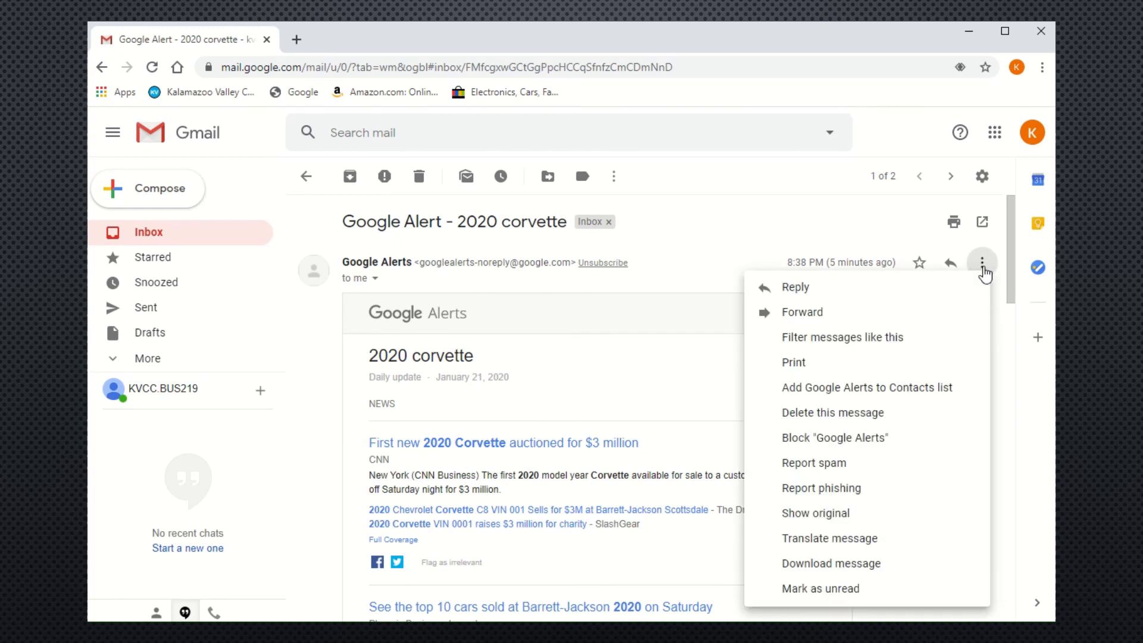
pyautogui.click(821, 320)
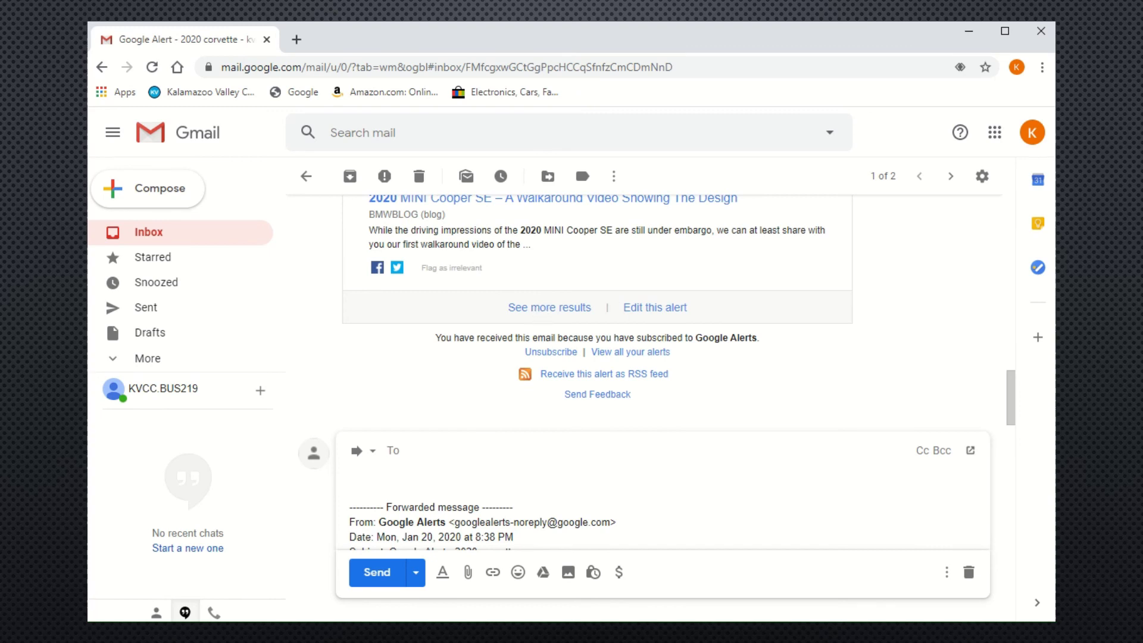
pyautogui.write('pro')
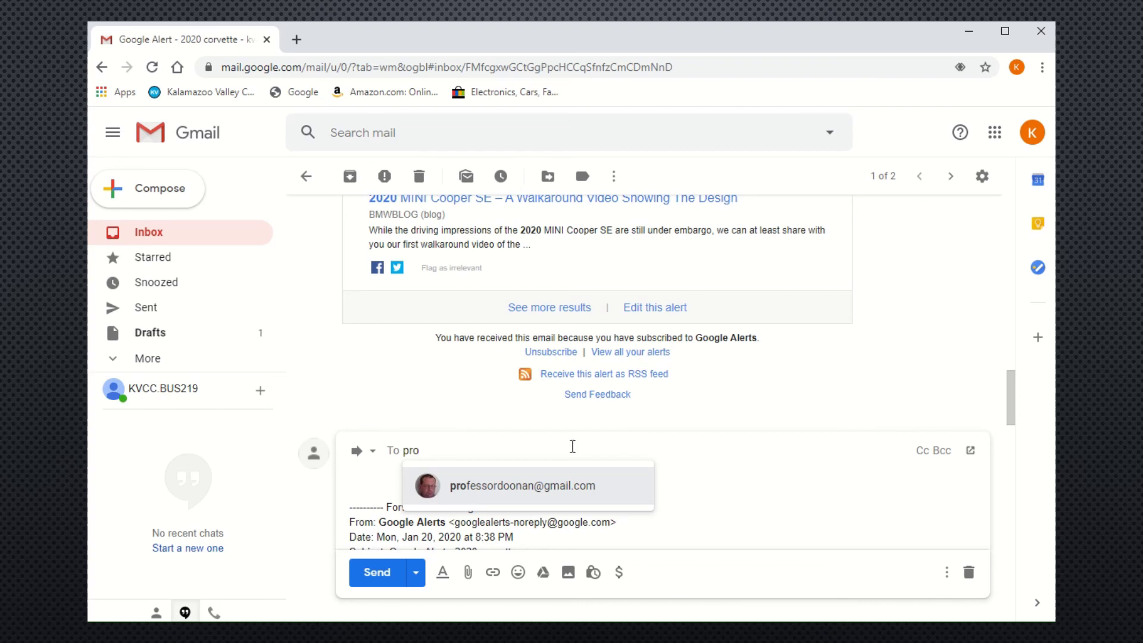
pyautogui.click(541, 493)
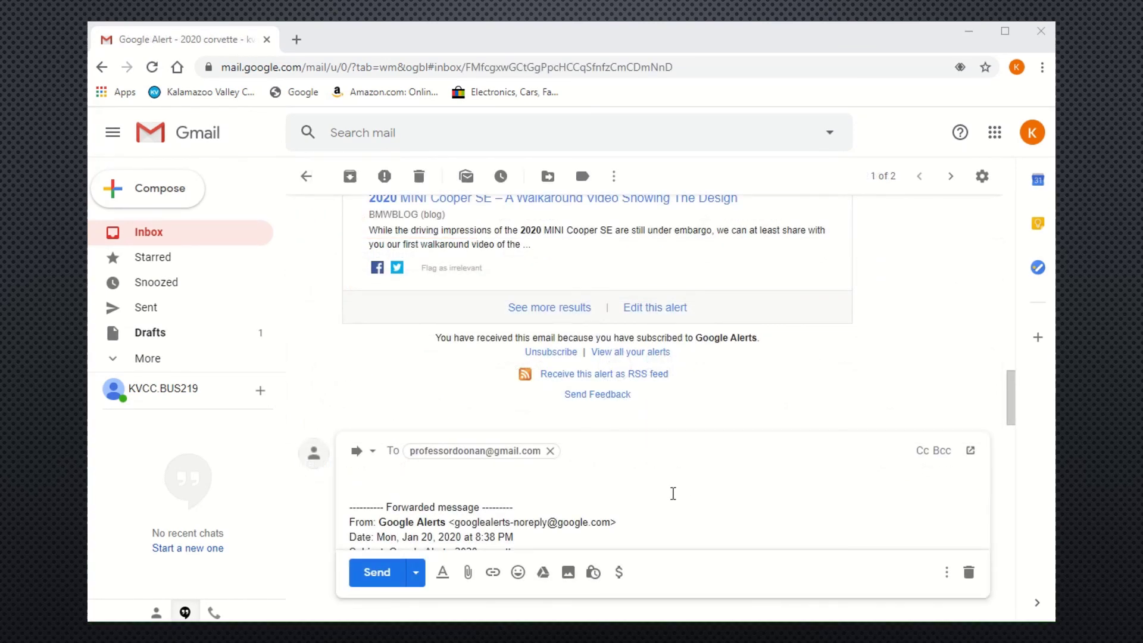
# Attach the four Week 3 PNG screenshots (1–4) from the Pictures folder to the forward.
pyautogui.click(466, 573)
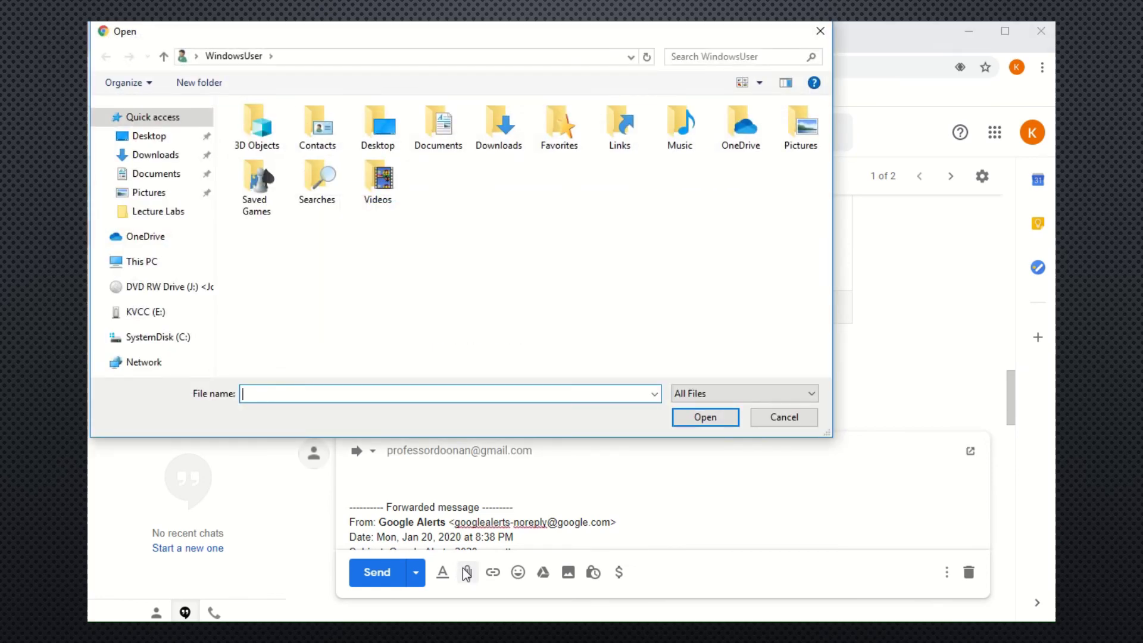
pyautogui.click(148, 195)
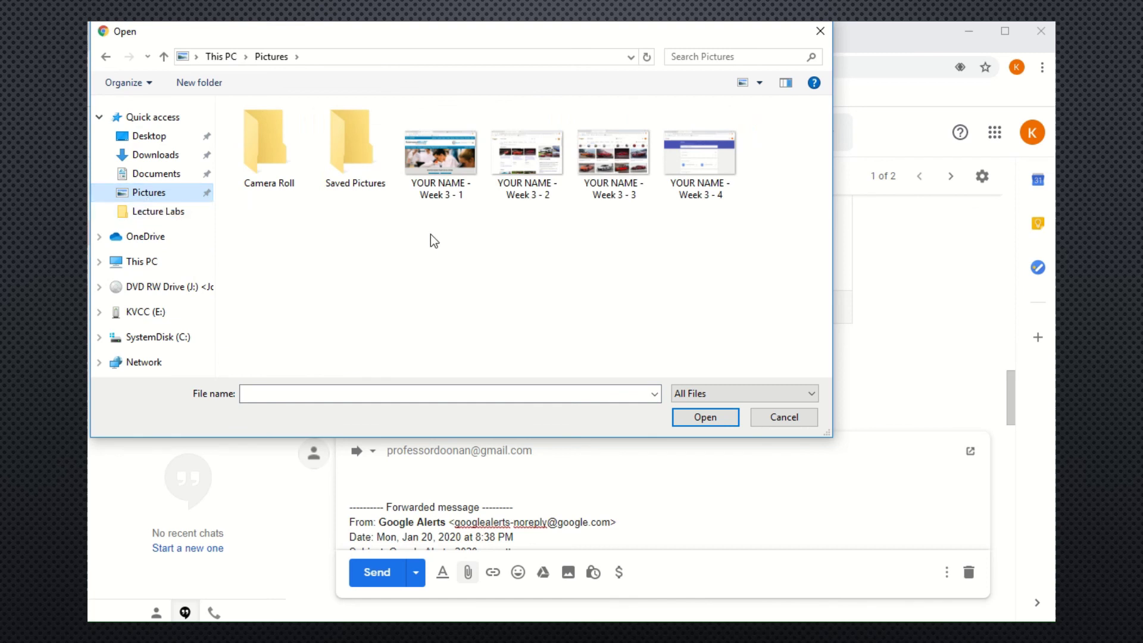
pyautogui.moveTo(430, 234); pyautogui.dragTo(752, 151)
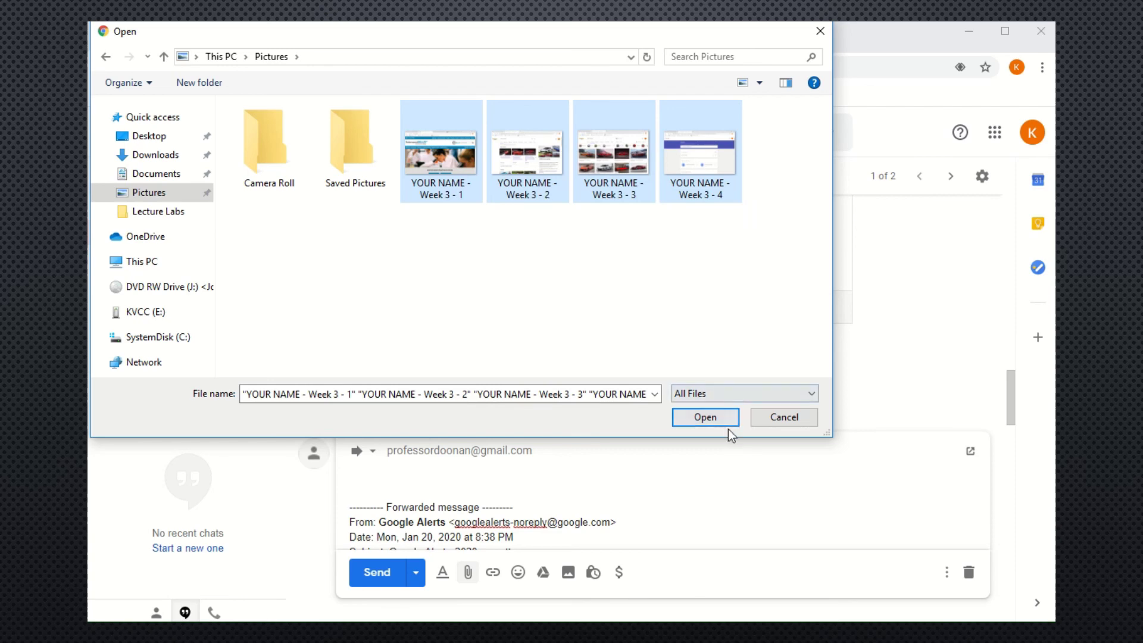
pyautogui.click(715, 417)
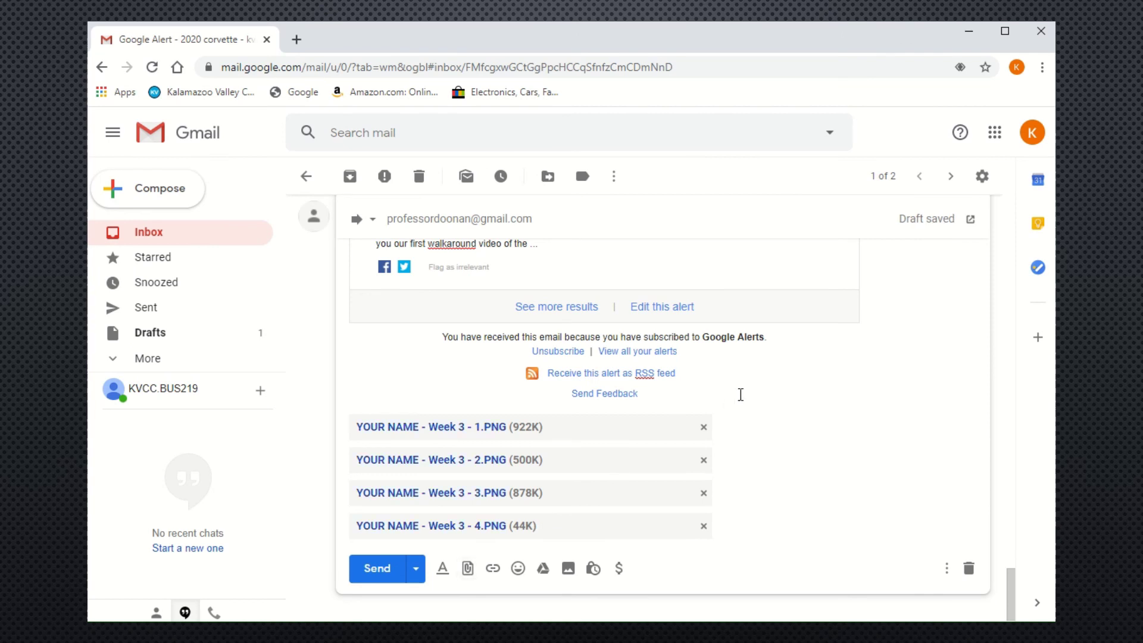
# Send the forward with its screenshots and confirm it is listed in the Sent folder.
pyautogui.click(370, 565)
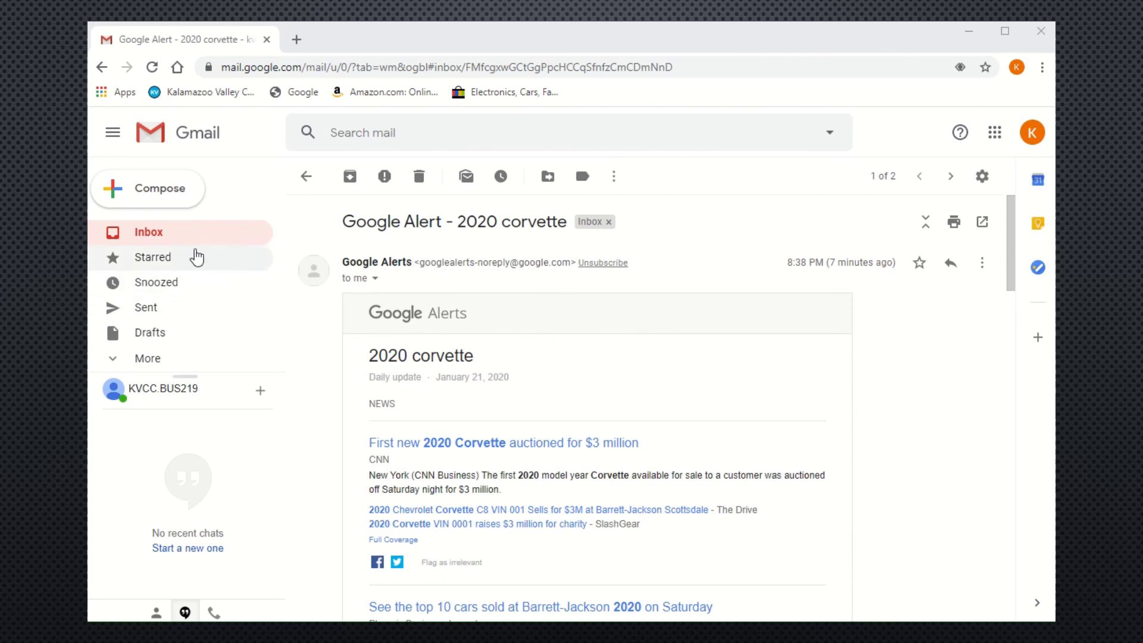
pyautogui.click(179, 236)
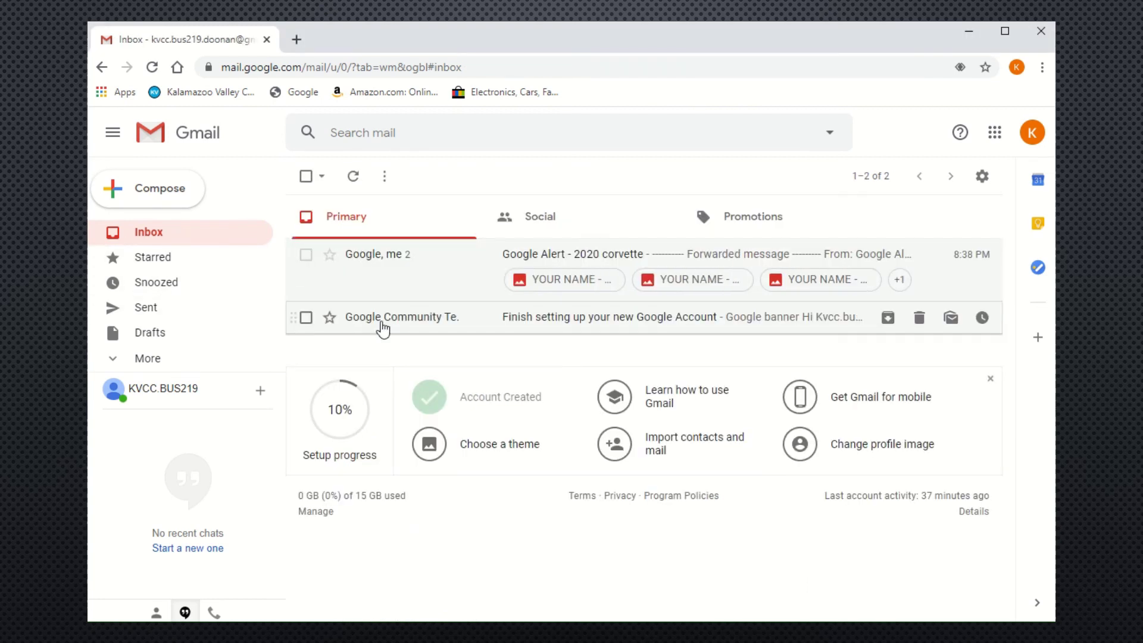
pyautogui.click(148, 309)
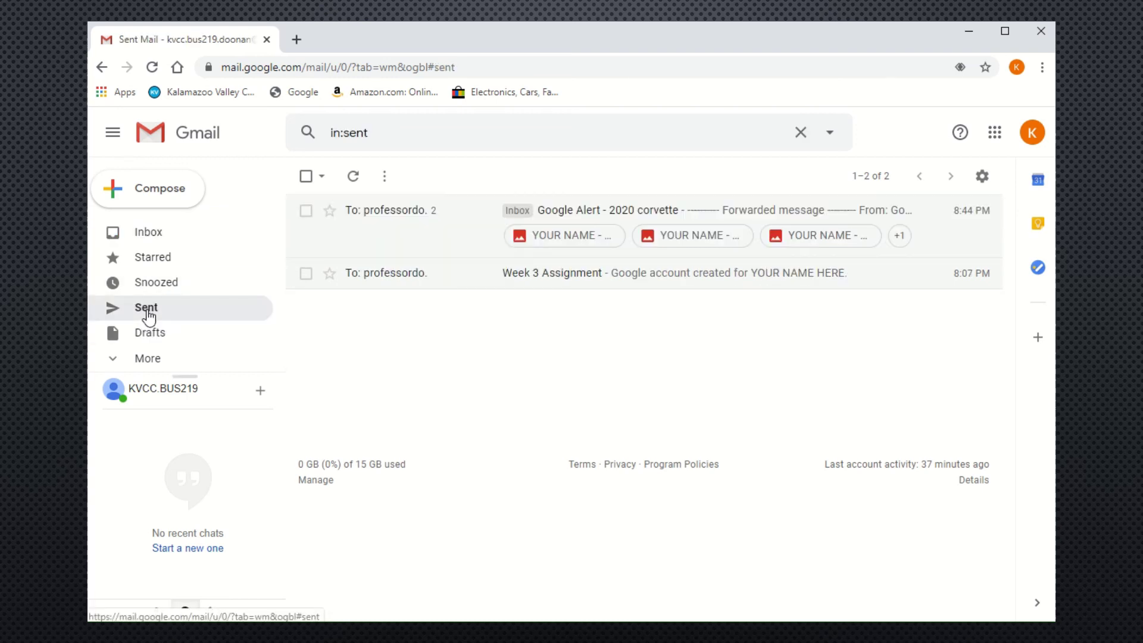